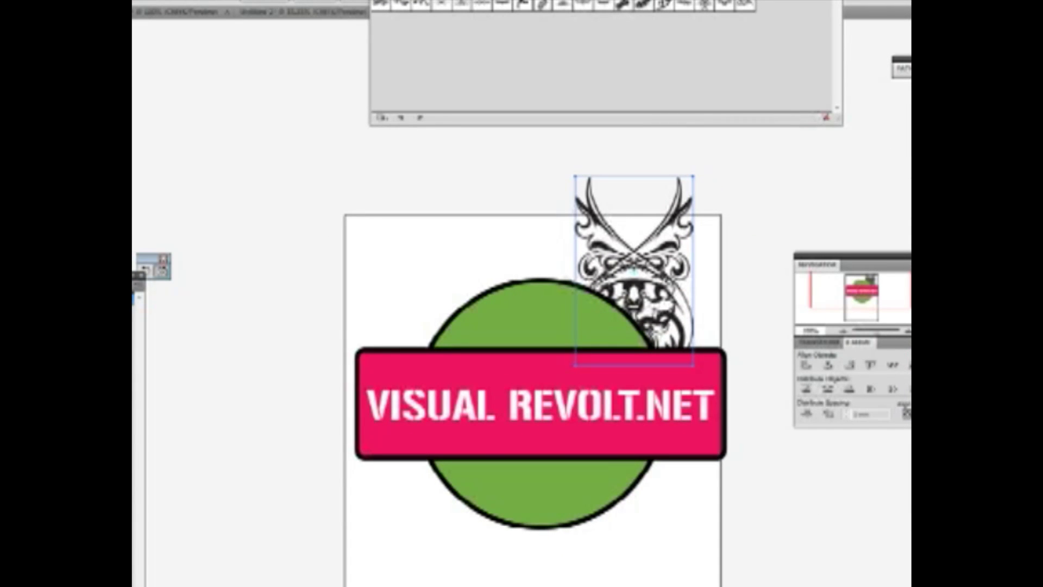
Step: Move the mirrored wing ornament across to the opposite side of the green circle, symmetrical to the original wing
{"action": "key", "text": "Left"}
{"action": "key", "text": "Left"}
{"action": "key", "text": "Left"}
{"action": "key", "text": "Left"}
{"action": "key", "text": "Left"}
{"action": "key", "text": "Left"}
{"action": "key", "text": "Left"}
{"action": "key", "text": "Left"}
{"action": "key", "text": "Left"}
{"action": "key", "text": "Left"}
{"action": "key", "text": "Left"}
{"action": "key", "text": "Left"}
{"action": "key", "text": "Left"}
{"action": "key", "text": "Left"}
{"action": "key", "text": "Left"}
{"action": "key", "text": "Left"}
{"action": "key", "text": "Left"}
{"action": "key", "text": "Left"}
{"action": "key", "text": "Left"}
{"action": "key", "text": "Left"}
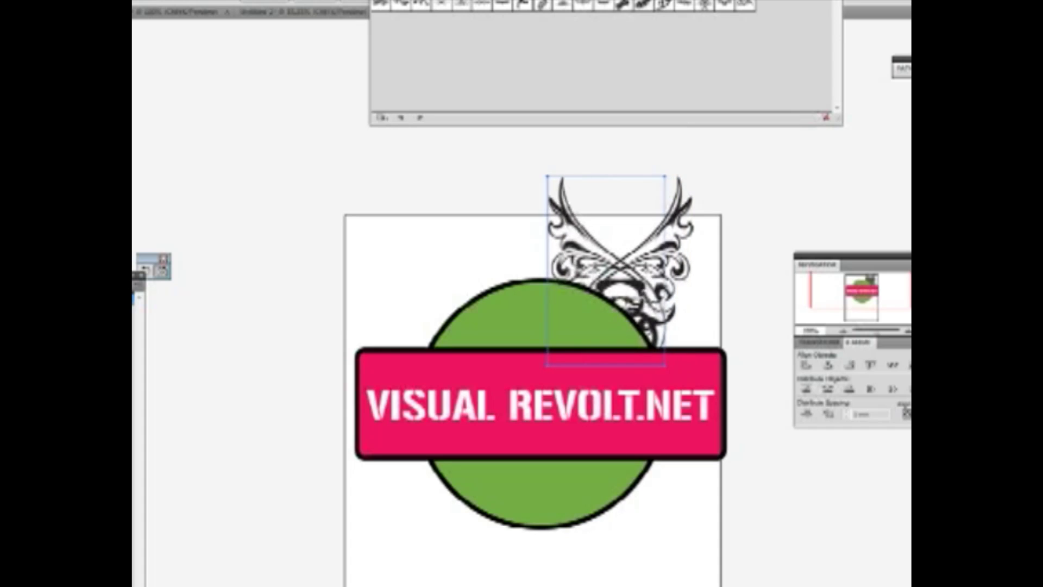
{"action": "left_click_drag", "start_coordinate": [606, 270], "coordinate": [421, 269]}
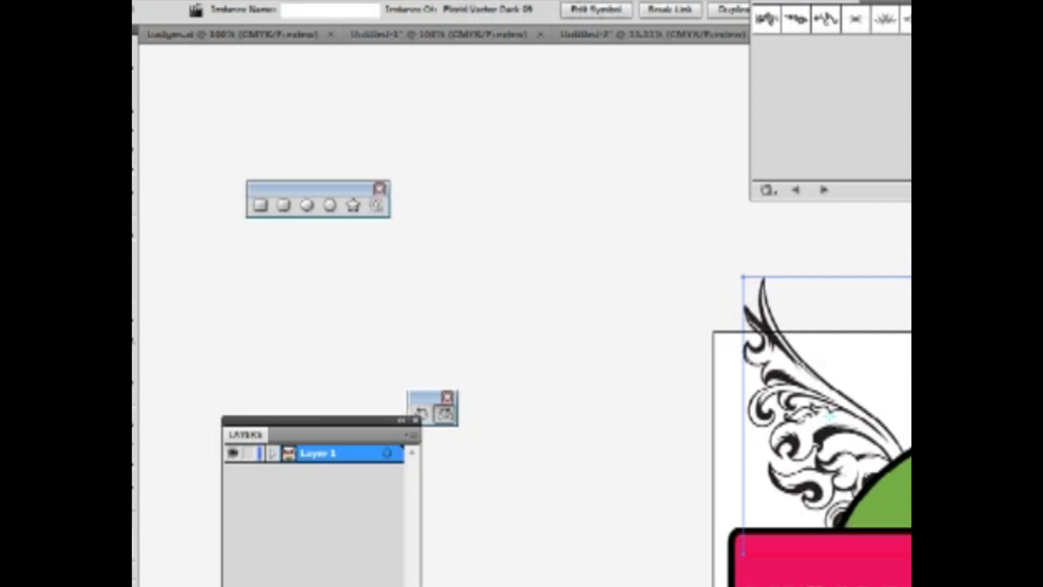
{"action": "key", "text": "v"}
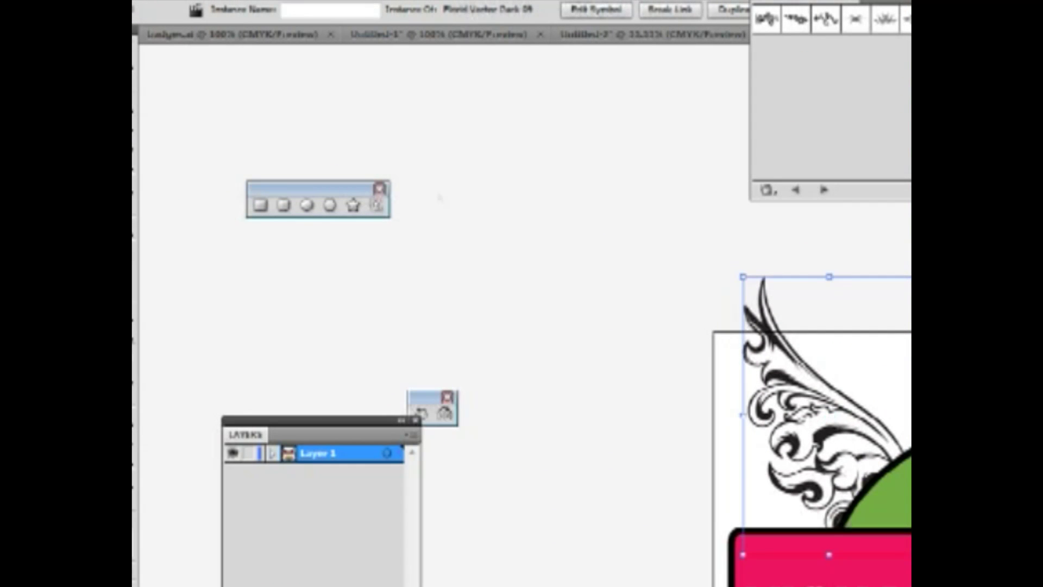
Step: Try to recolor the left wing symbol with a pink fill
{"action": "left_click", "coordinate": [657, 220]}
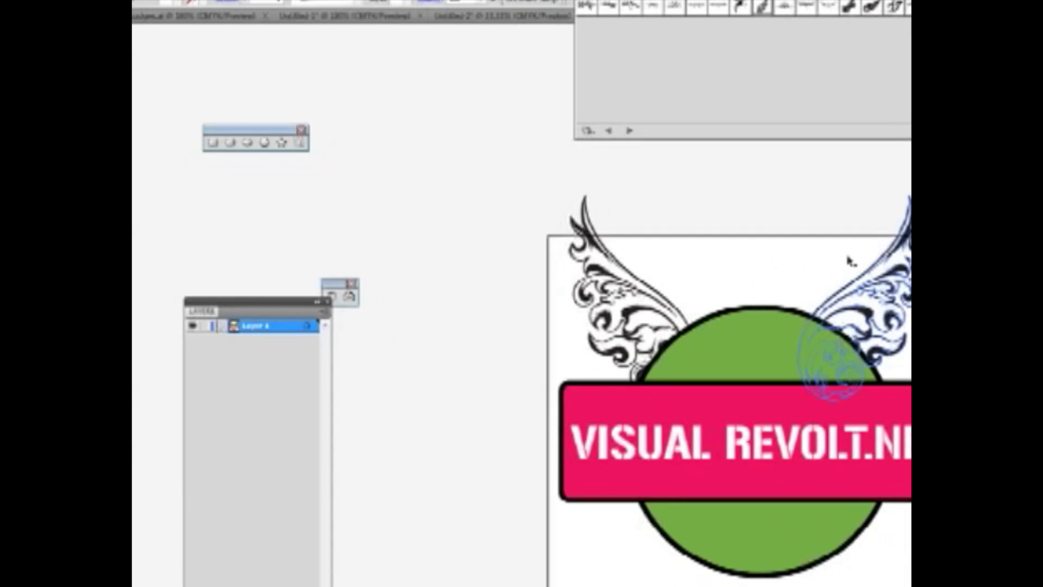
{"action": "left_click", "coordinate": [903, 244]}
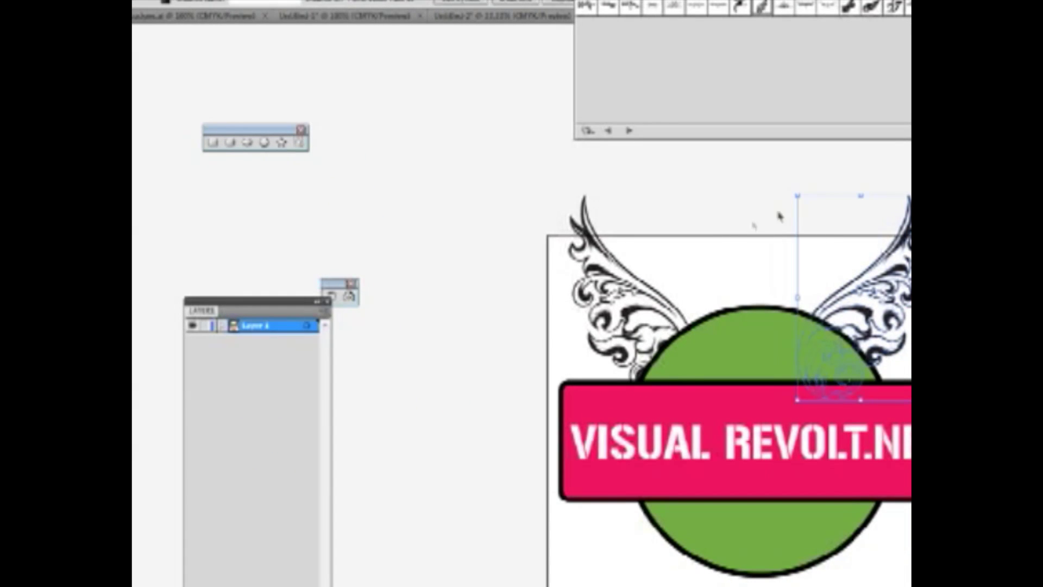
{"action": "left_click", "coordinate": [473, 212]}
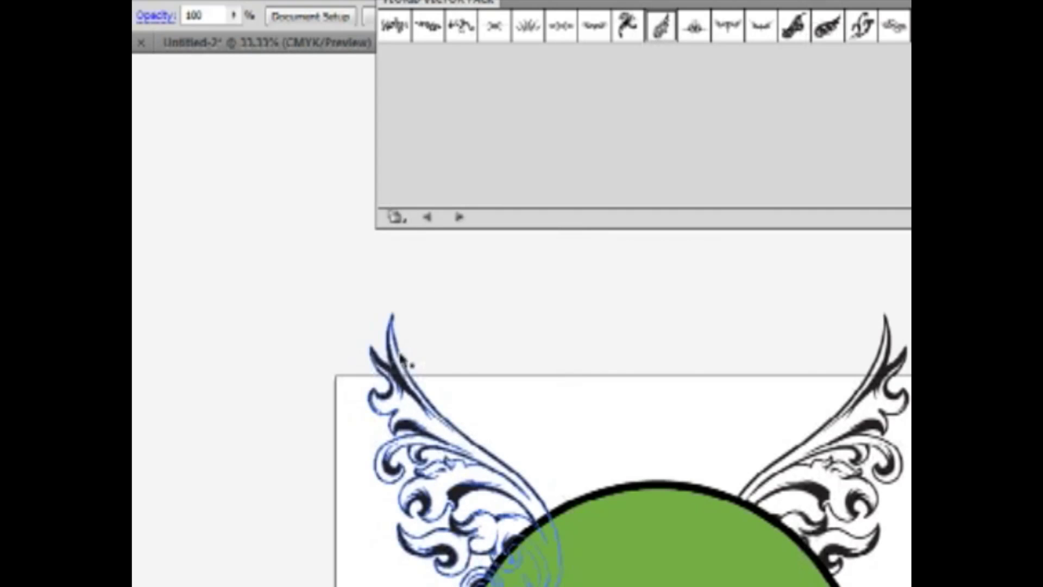
{"action": "left_click", "coordinate": [400, 364]}
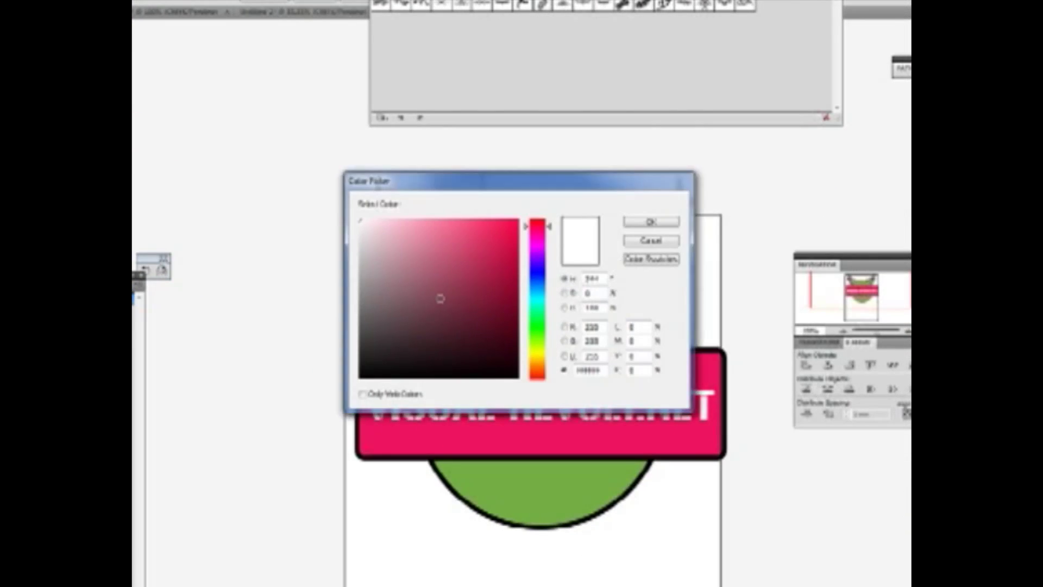
{"action": "left_click", "coordinate": [469, 226]}
{"action": "left_click_drag", "start_coordinate": [538, 186], "coordinate": [749, 162]}
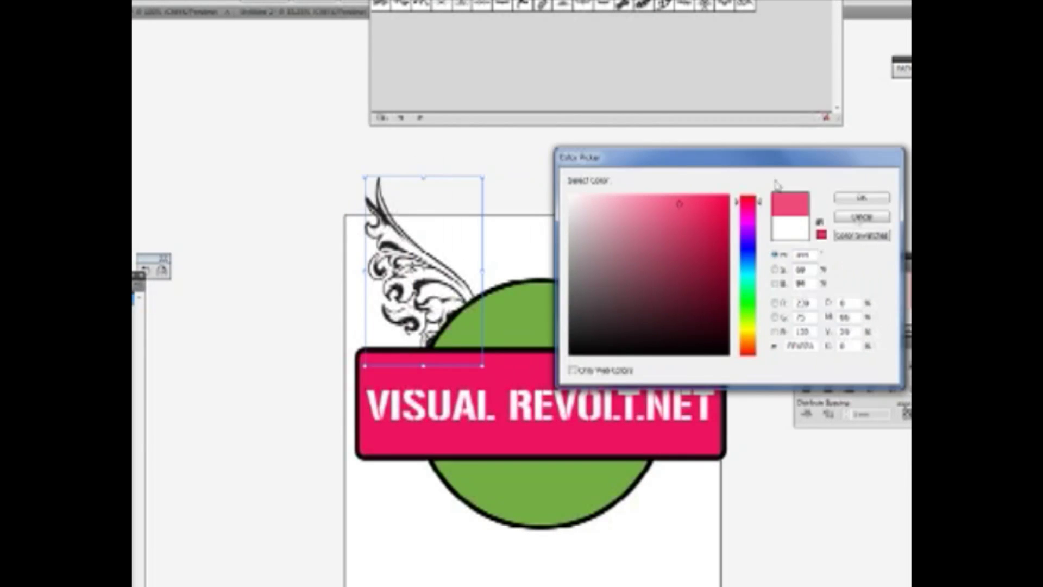
{"action": "left_click", "coordinate": [863, 199]}
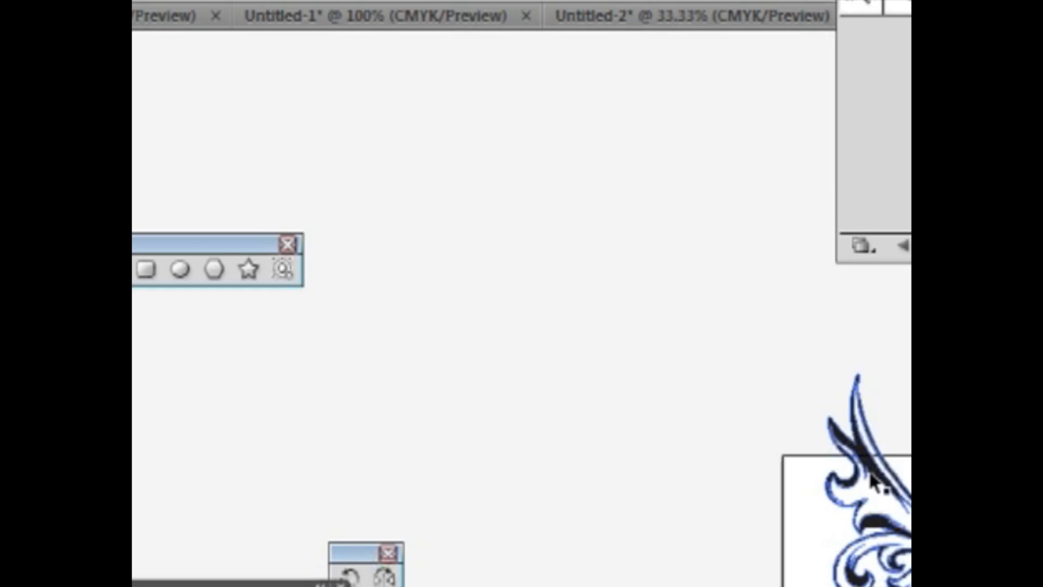
Step: Expand both wing symbols into editable artwork with Object and Fill enabled
{"action": "left_click", "coordinate": [854, 489]}
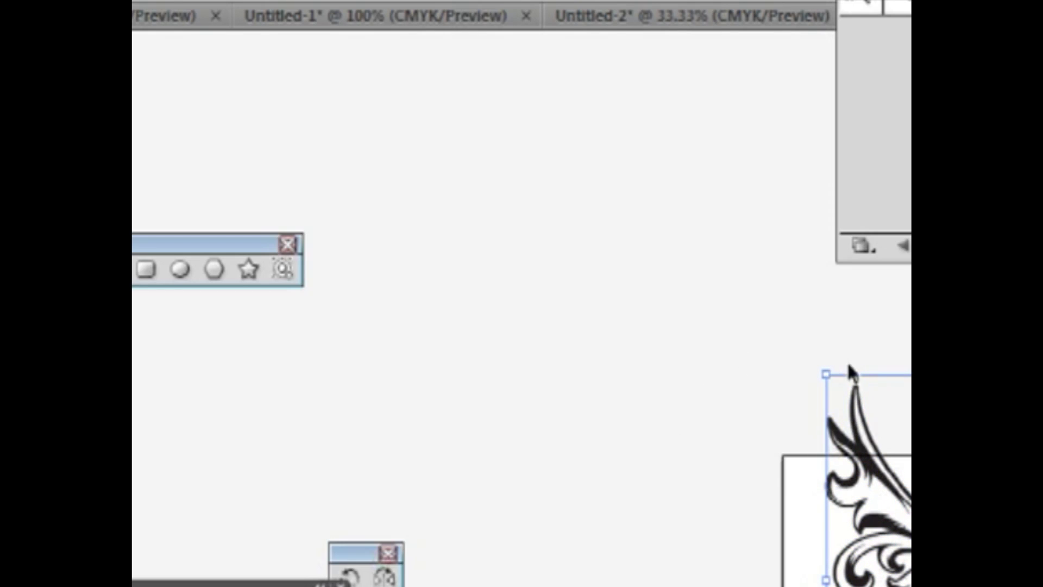
{"action": "left_click", "coordinate": [450, 252]}
{"action": "left_click", "coordinate": [870, 506]}
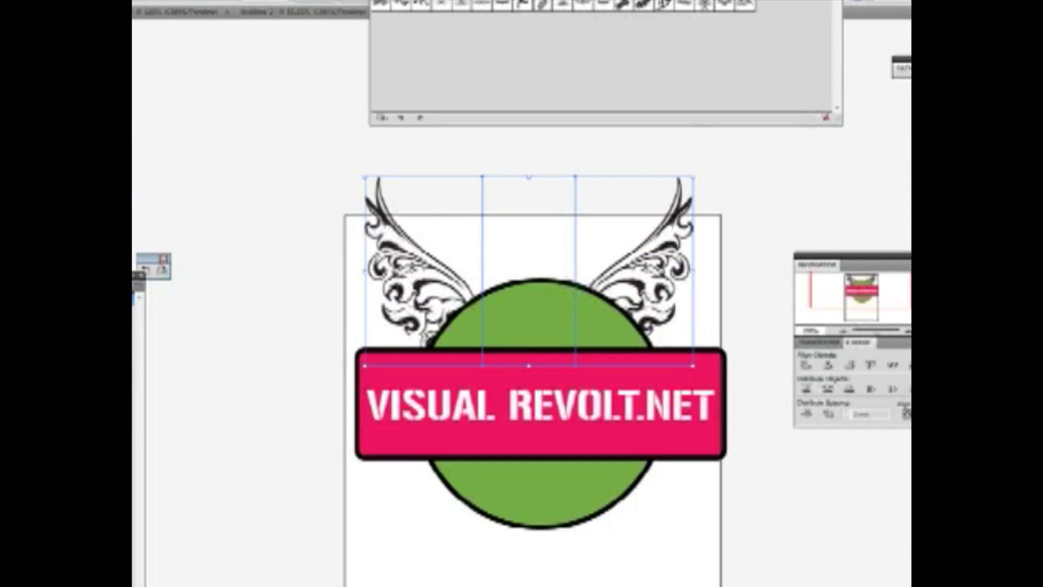
{"action": "key", "text": "alt+o"}
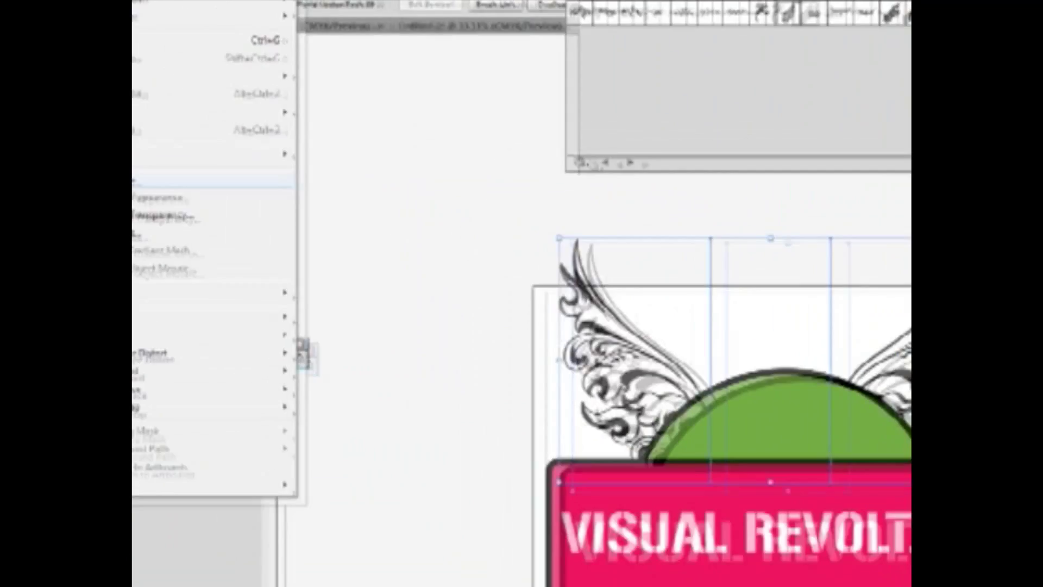
{"action": "left_click", "coordinate": [143, 131]}
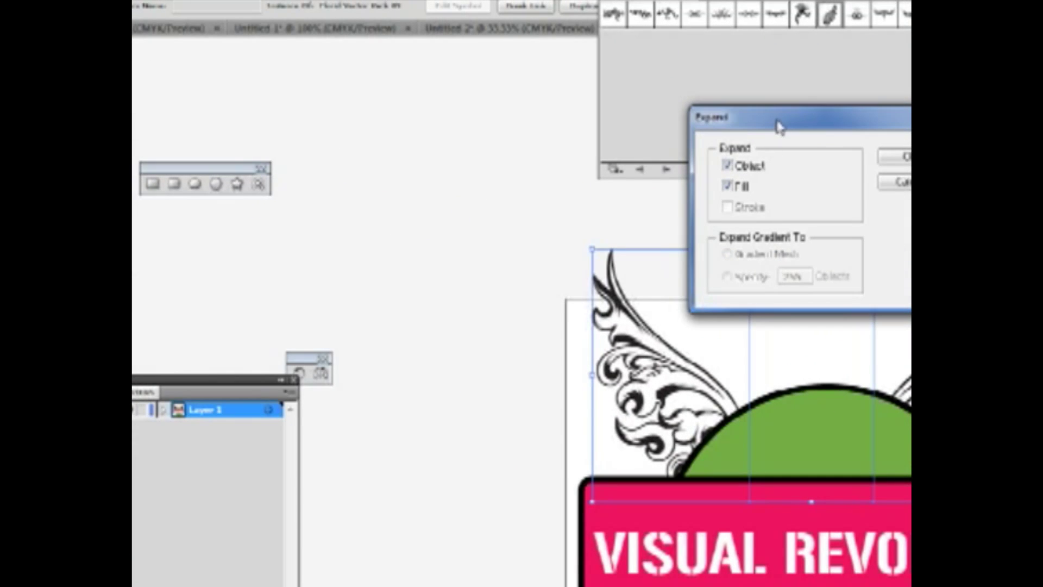
{"action": "left_click_drag", "start_coordinate": [780, 126], "coordinate": [413, 92]}
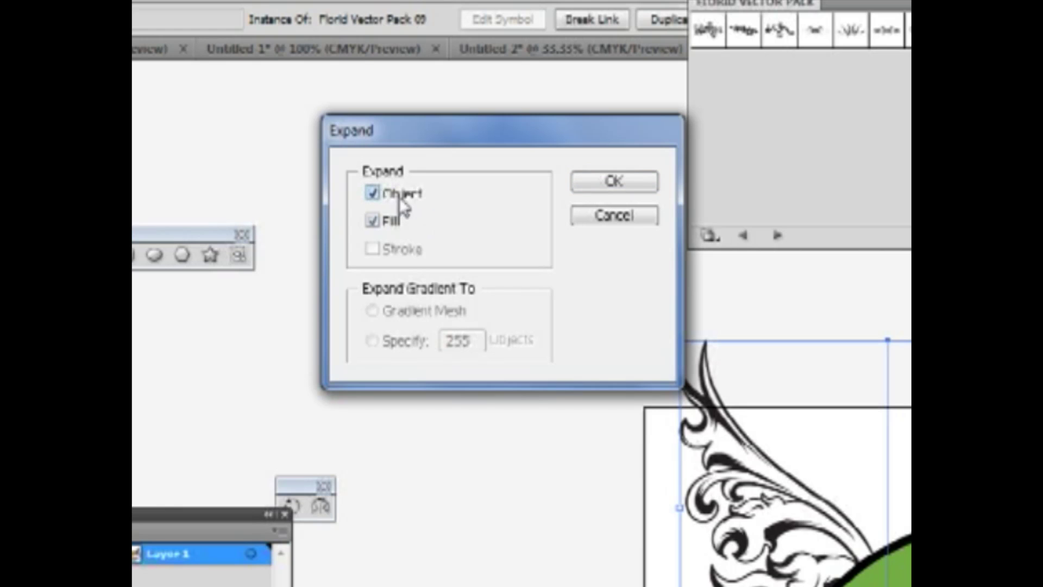
{"action": "left_click", "coordinate": [611, 183]}
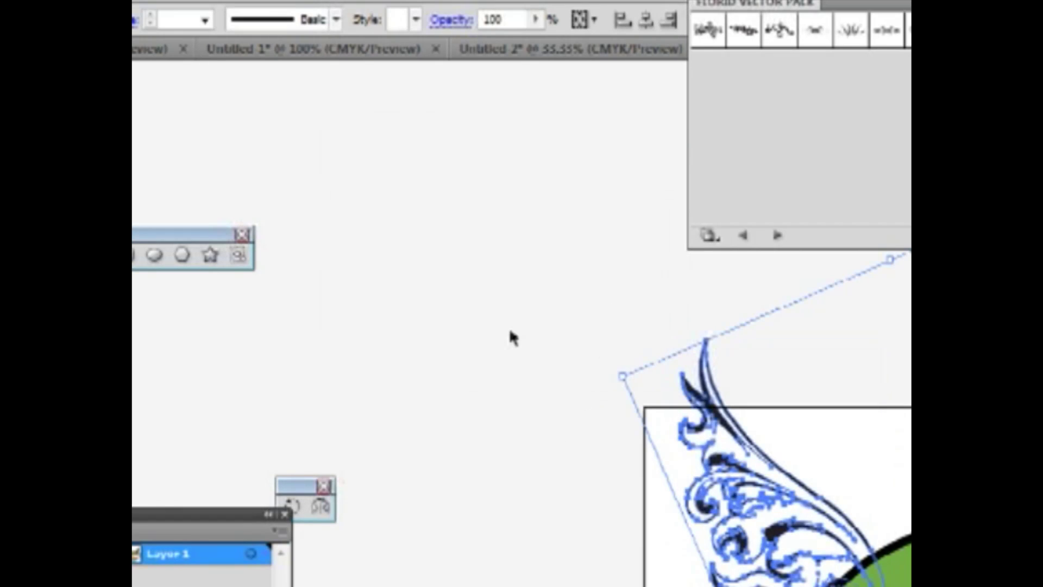
{"action": "left_click", "coordinate": [510, 332]}
Step: Try a blue fill on the expanded left wing and undo it
{"action": "scroll", "coordinate": [600, 375], "scroll_direction": "up", "scroll_amount": 3}
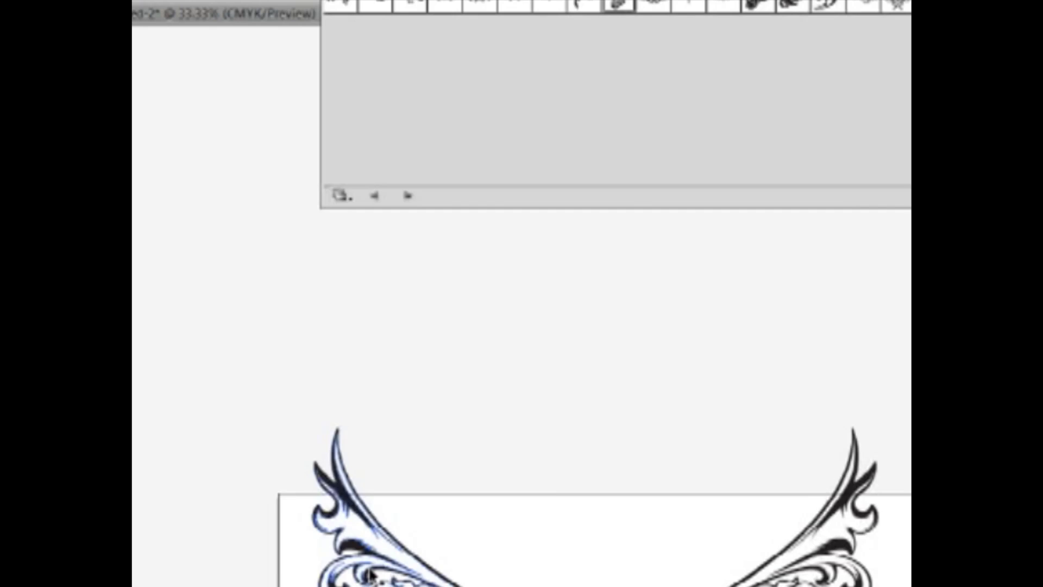
{"action": "left_click", "coordinate": [372, 575]}
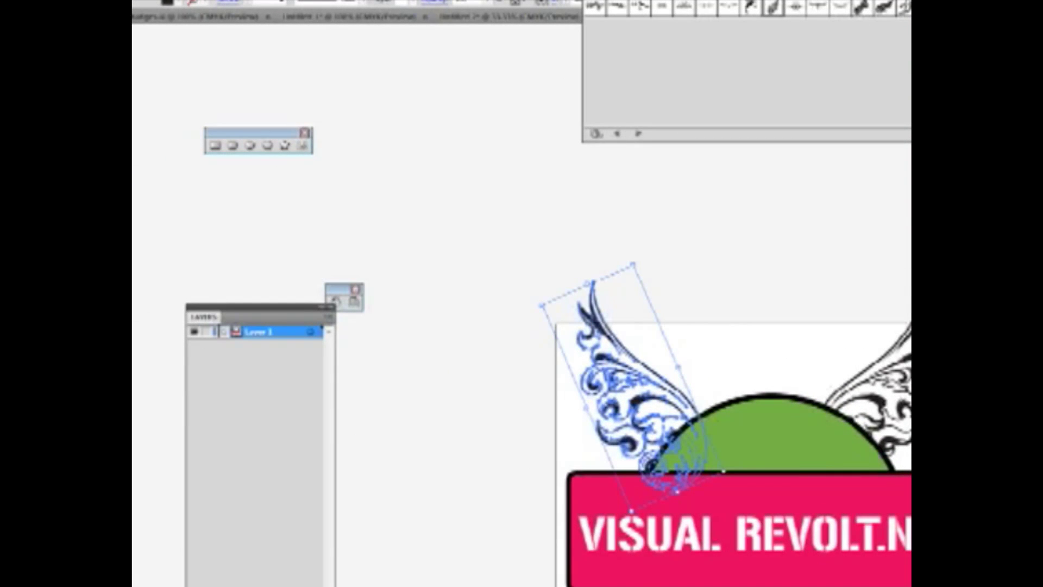
{"action": "double_click", "coordinate": [136, 296]}
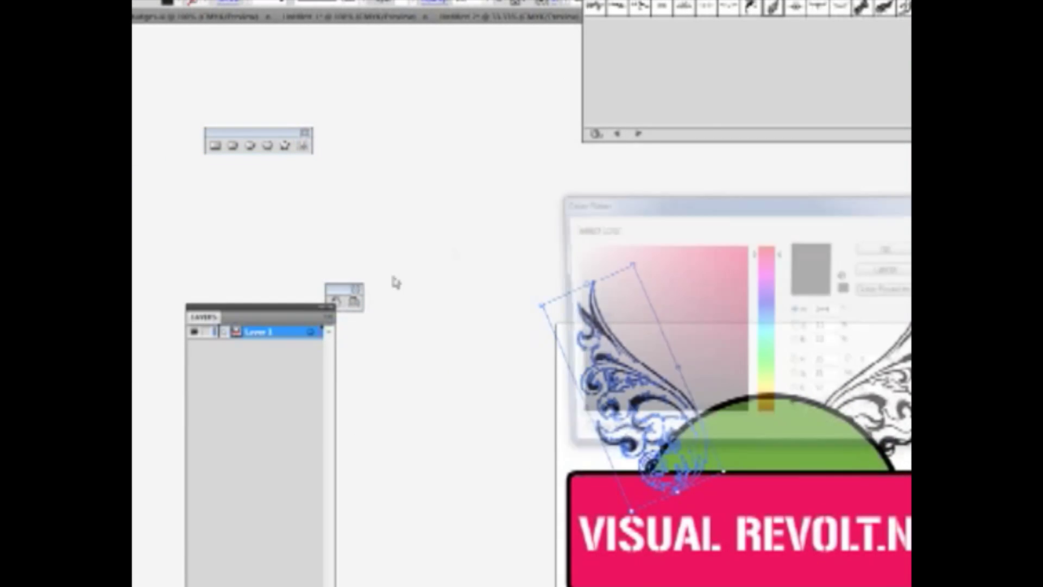
{"action": "left_click_drag", "start_coordinate": [666, 203], "coordinate": [387, 53]}
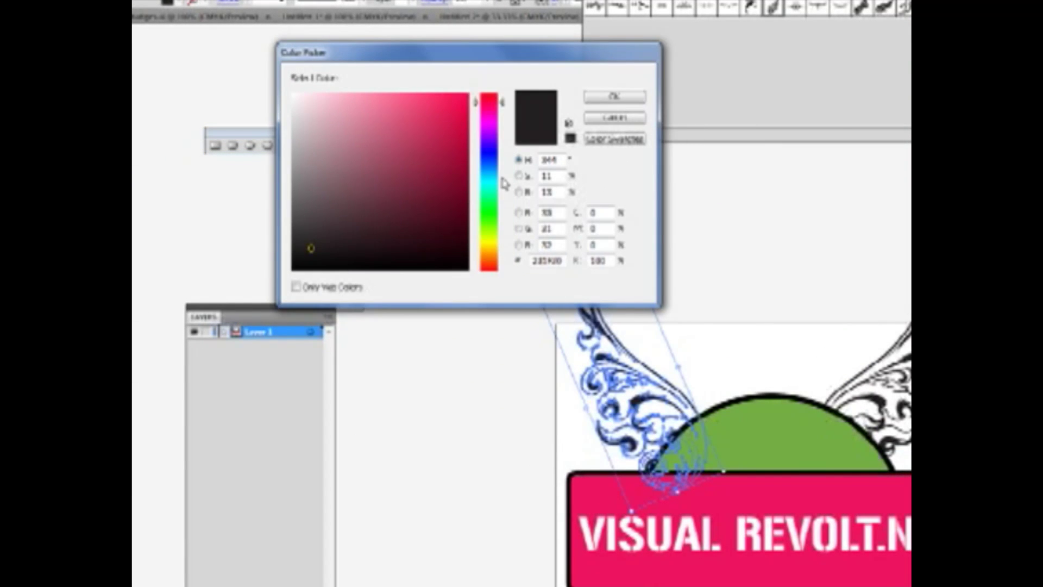
{"action": "mouse_move", "coordinate": [488, 211]}
{"action": "left_mouse_down"}
{"action": "mouse_move", "coordinate": [486, 226]}
{"action": "mouse_move", "coordinate": [492, 125]}
{"action": "mouse_move", "coordinate": [489, 164]}
{"action": "left_mouse_up"}
{"action": "left_click", "coordinate": [458, 116]}
{"action": "left_click", "coordinate": [591, 98]}
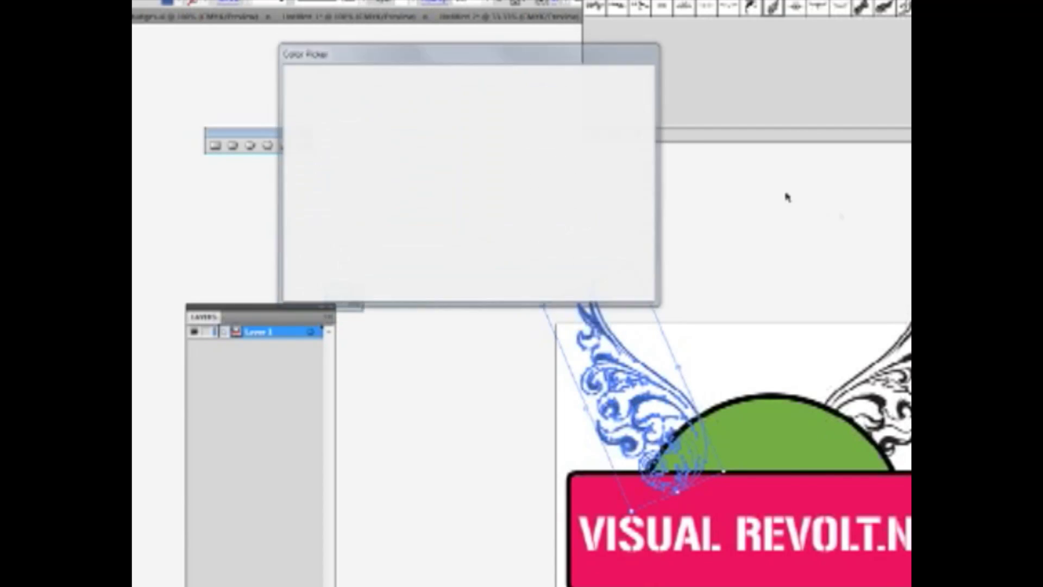
{"action": "left_click", "coordinate": [781, 384]}
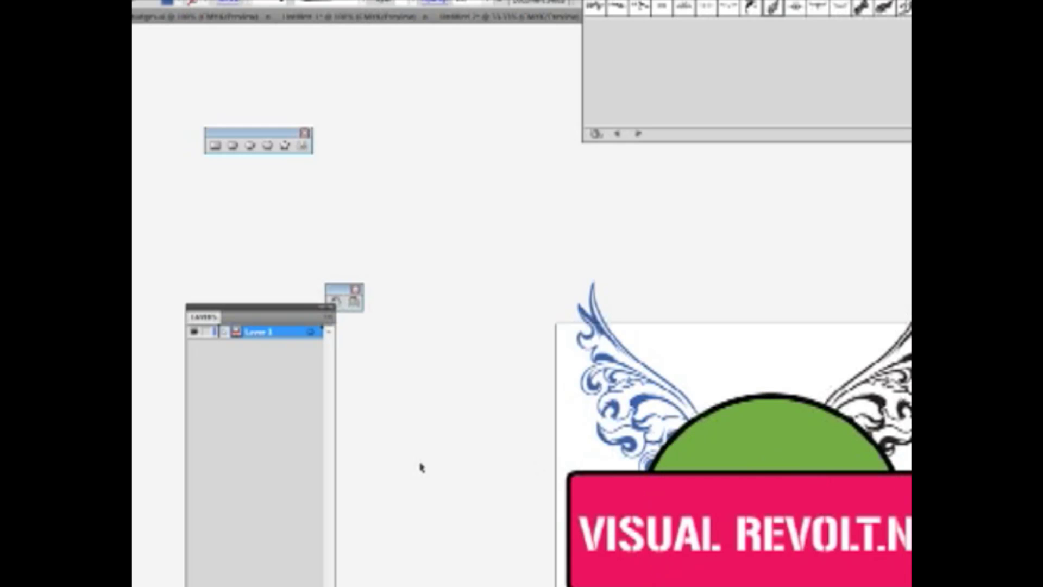
{"action": "key", "text": "ctrl+z"}
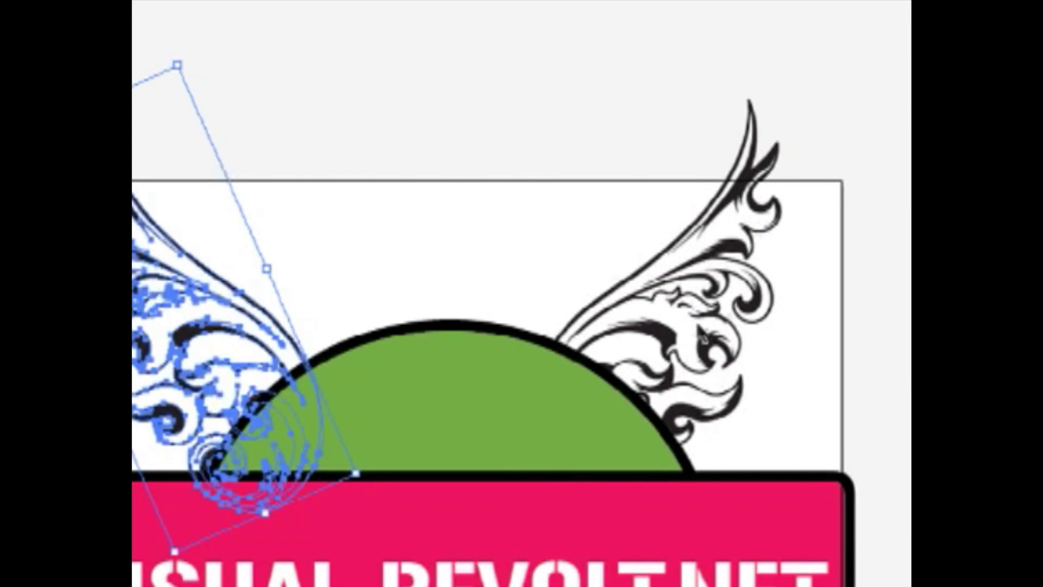
Step: Try to group the right and left wing artwork
{"action": "left_click", "coordinate": [706, 325]}
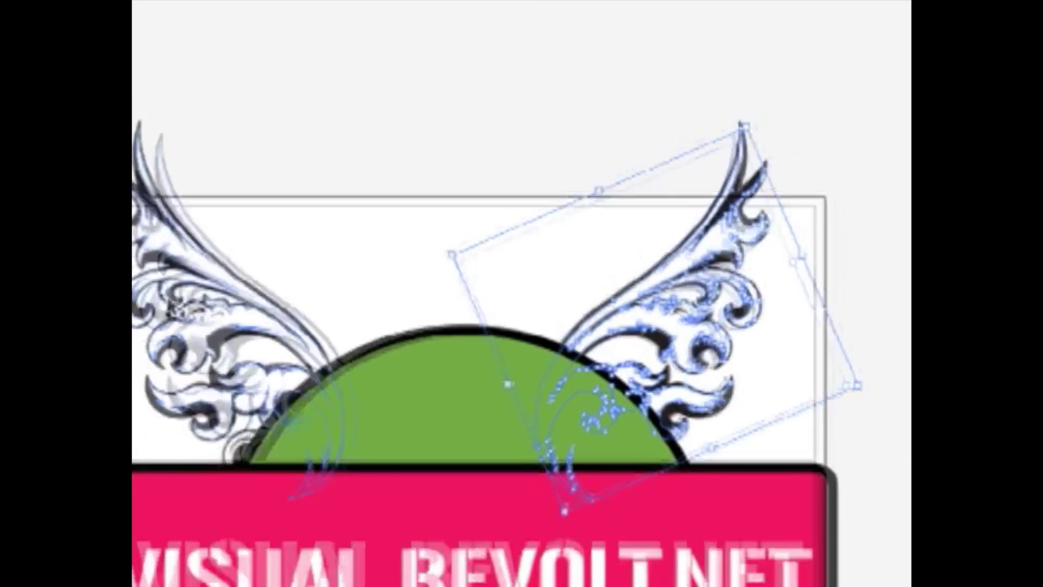
{"action": "left_click", "coordinate": [178, 309], "text": "shift"}
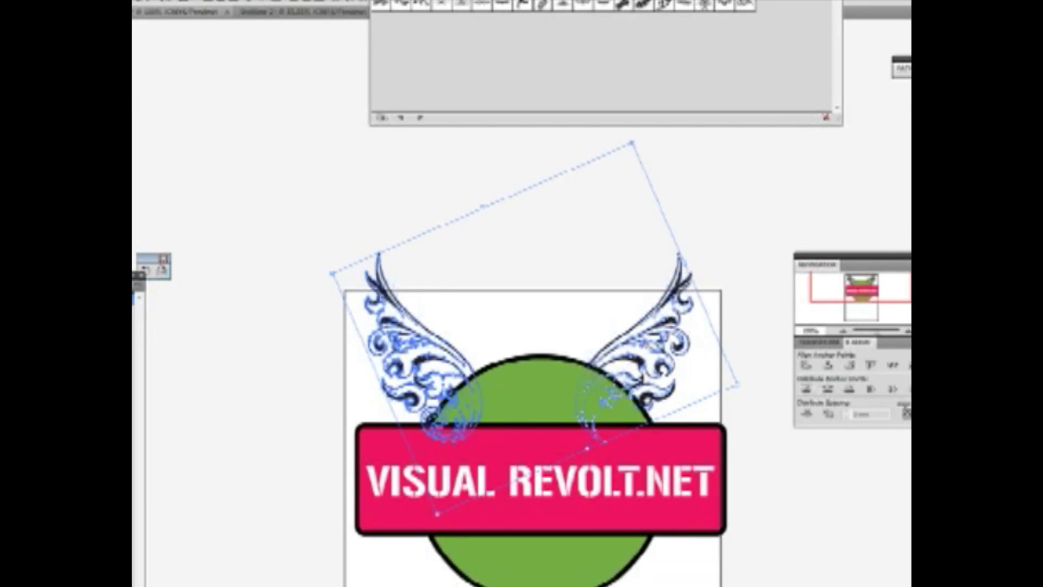
{"action": "key", "text": "ctrl+g"}
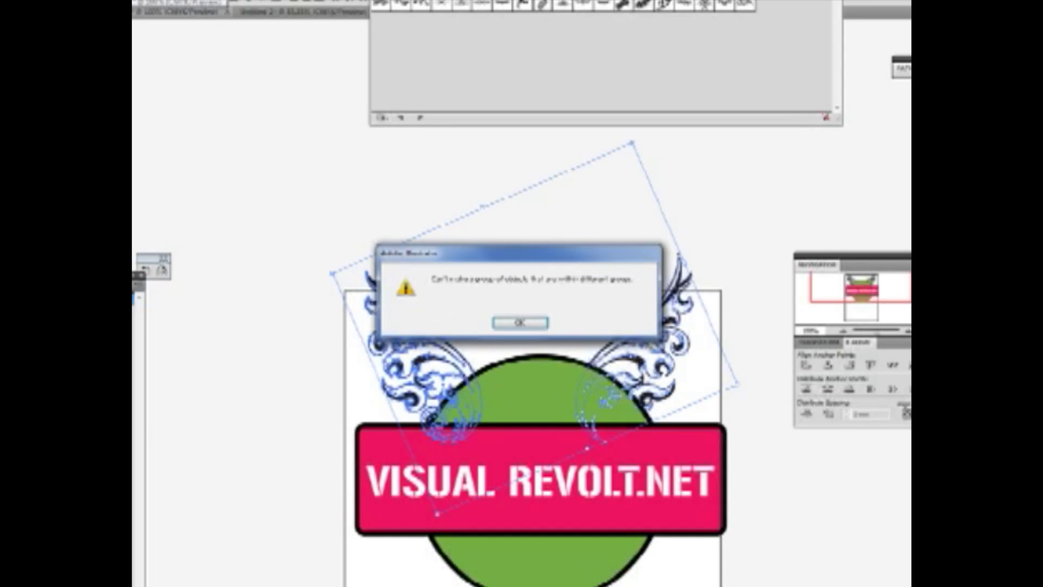
{"action": "left_click", "coordinate": [517, 323]}
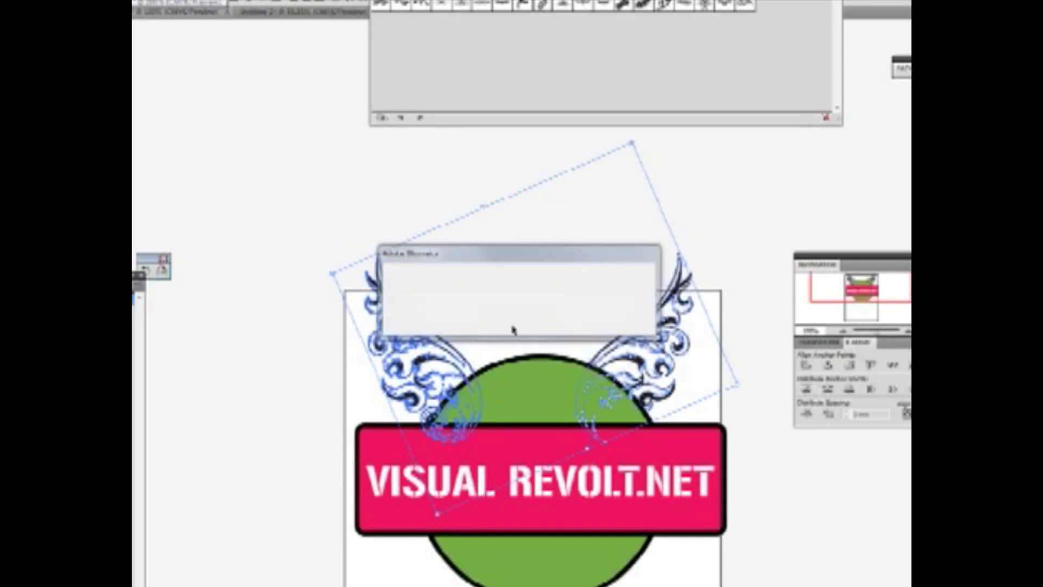
Step: Reselect the left and right wings from a cleared selection and group them
{"action": "left_click", "coordinate": [442, 201]}
{"action": "left_click", "coordinate": [423, 329]}
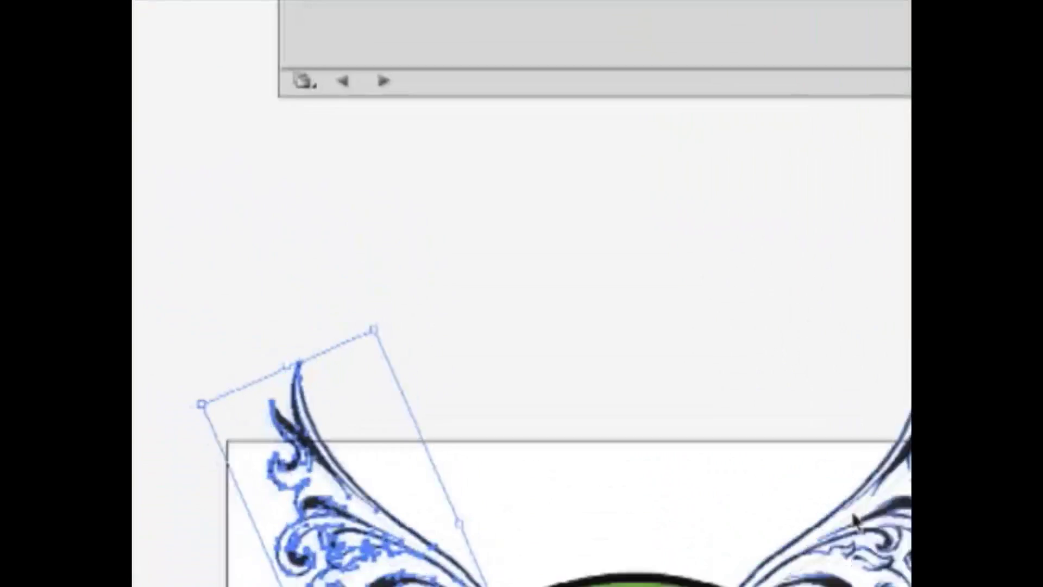
{"action": "left_click", "coordinate": [646, 330], "text": "shift"}
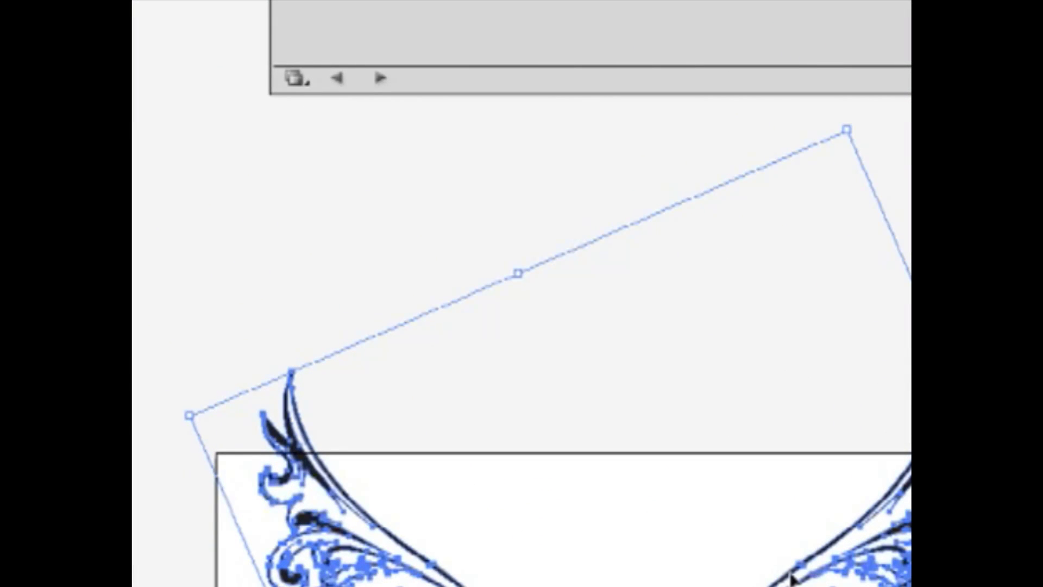
{"action": "key", "text": "ctrl+g"}
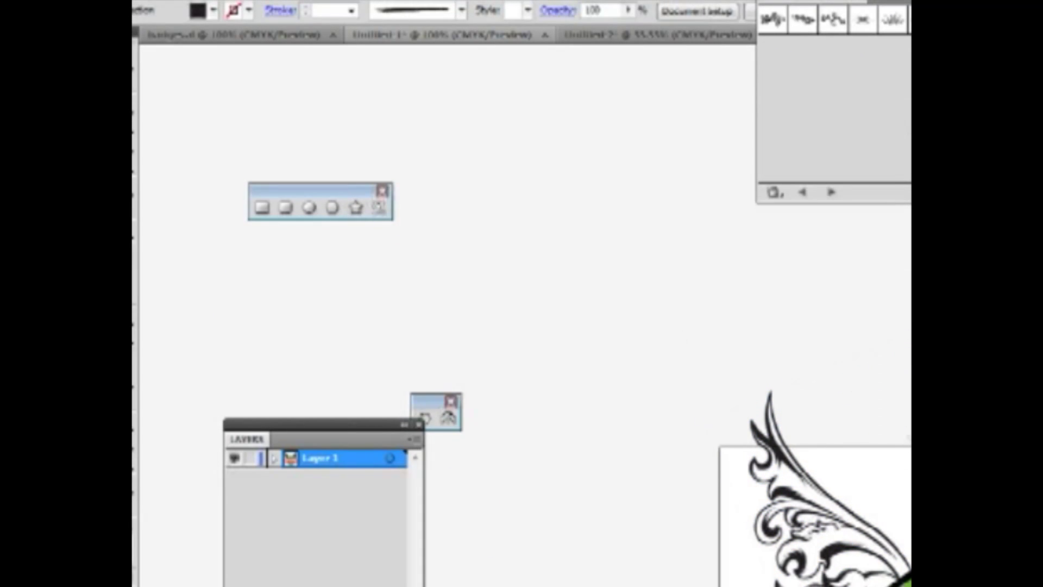
Step: Fill the grouped wings with a bright light blue and deselect them
{"action": "left_click", "coordinate": [840, 512]}
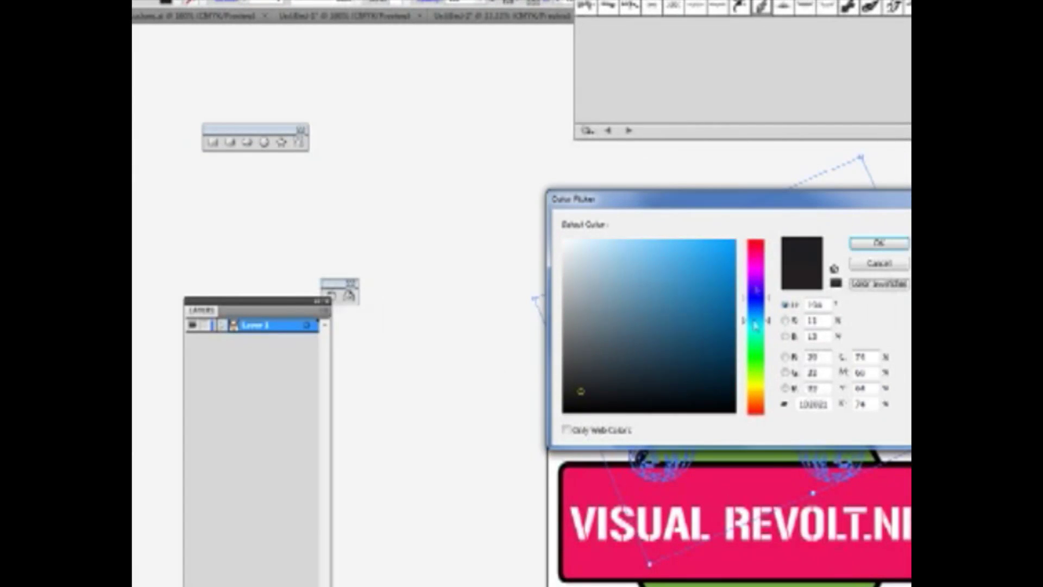
{"action": "mouse_move", "coordinate": [756, 325]}
{"action": "left_mouse_down"}
{"action": "mouse_move", "coordinate": [756, 310]}
{"action": "mouse_move", "coordinate": [760, 322]}
{"action": "left_mouse_up"}
{"action": "left_click_drag", "start_coordinate": [715, 288], "coordinate": [725, 249]}
{"action": "left_click", "coordinate": [837, 245]}
{"action": "left_click", "coordinate": [876, 243]}
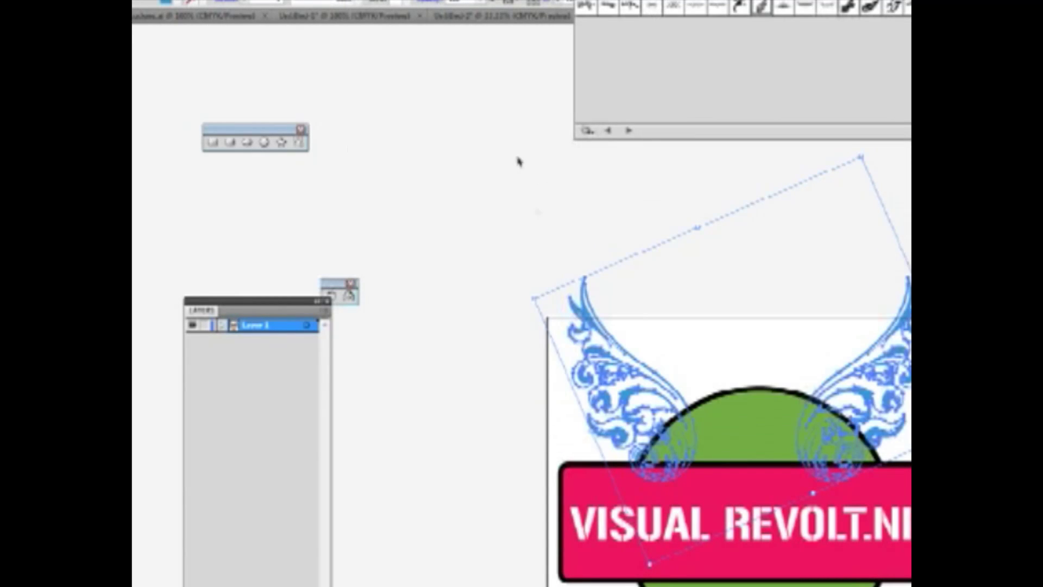
{"action": "left_click", "coordinate": [517, 161]}
Step: Move the vertically flipped copy of the blue wings below the banner
{"action": "scroll", "coordinate": [686, 361], "scroll_direction": "down", "scroll_amount": 3}
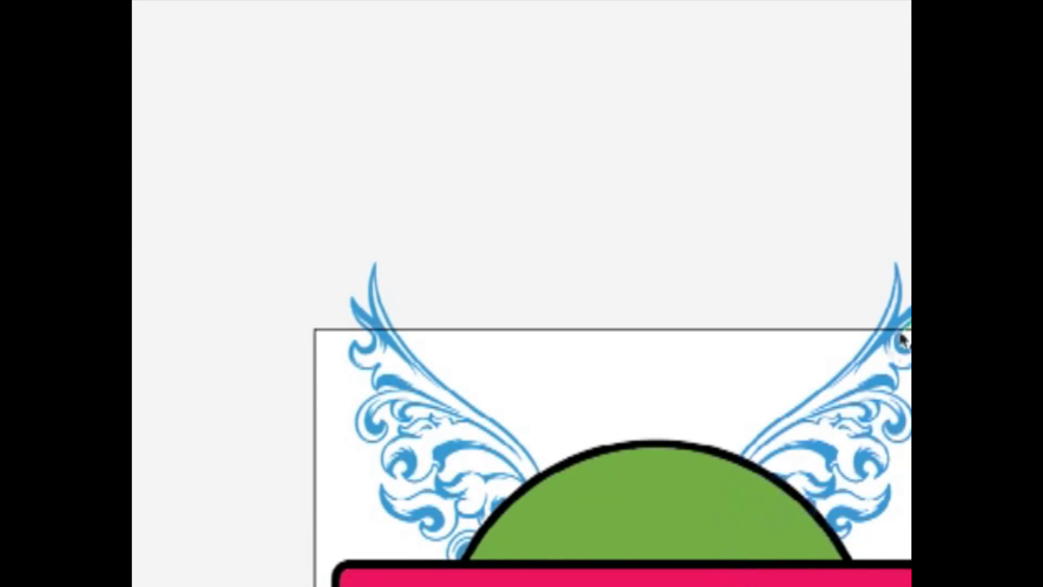
{"action": "left_click_drag", "start_coordinate": [815, 59], "coordinate": [564, 569]}
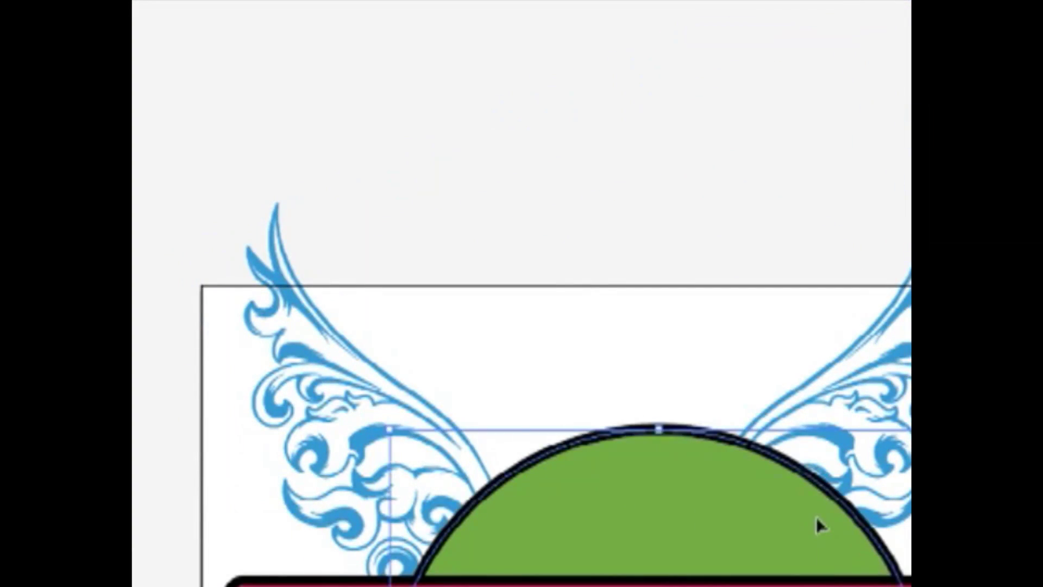
Step: Undo the green circle's last stacking change and send the grouped upper wings to the back
{"action": "key", "text": "ctrl+z"}
{"action": "left_click", "coordinate": [870, 400]}
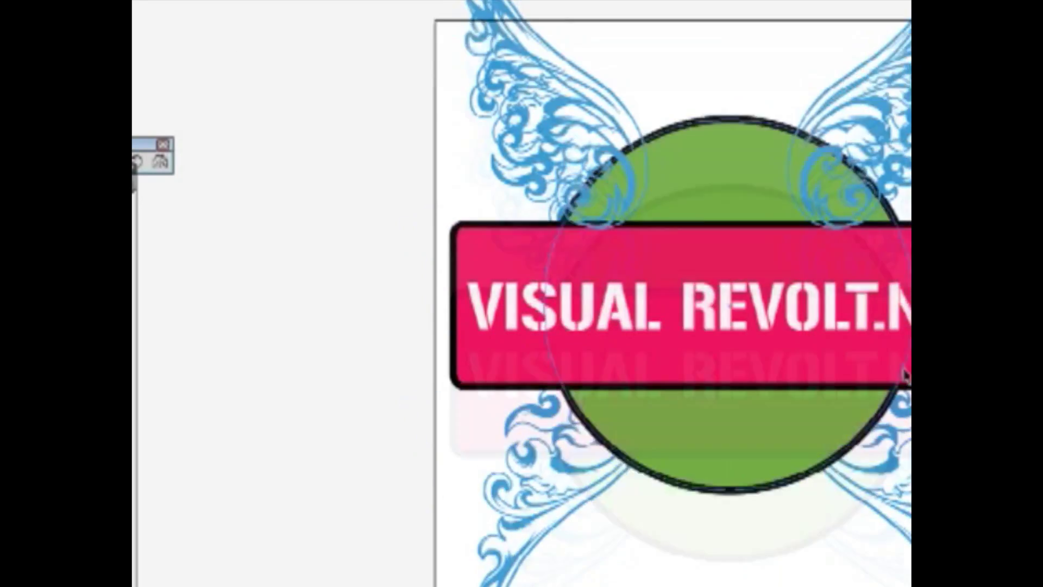
{"action": "left_click", "coordinate": [546, 182]}
{"action": "scroll", "coordinate": [597, 174], "scroll_direction": "up", "scroll_amount": 3}
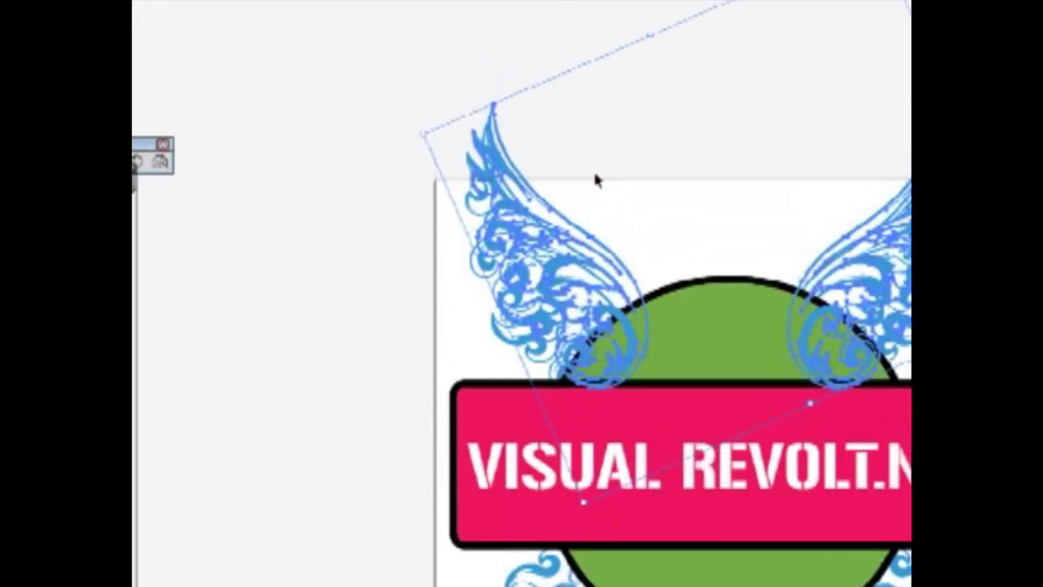
{"action": "scroll", "coordinate": [603, 177], "scroll_direction": "down", "scroll_amount": 4}
{"action": "scroll", "coordinate": [543, 142], "scroll_direction": "up", "scroll_amount": 3}
{"action": "scroll", "coordinate": [763, 364], "scroll_direction": "up", "scroll_amount": 1}
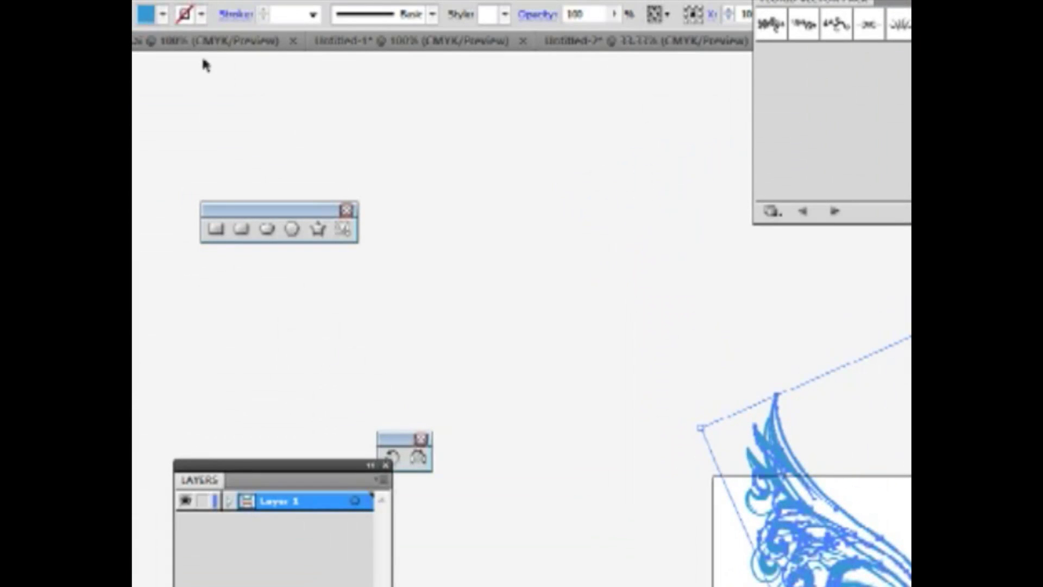
{"action": "left_click", "coordinate": [144, 2]}
{"action": "mouse_move", "coordinate": [178, 31]}
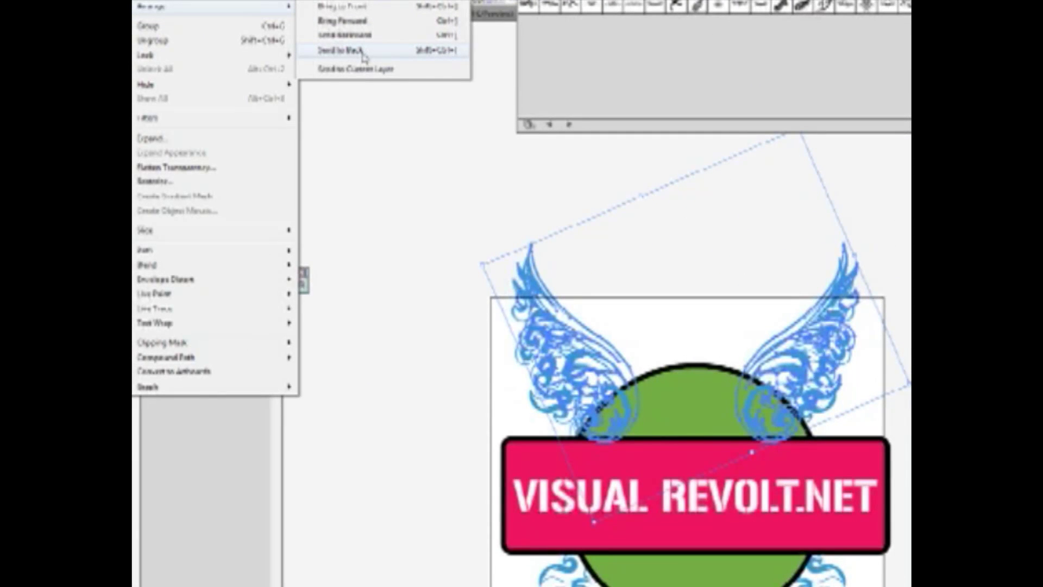
{"action": "left_click", "coordinate": [363, 55]}
{"action": "left_click", "coordinate": [484, 174]}
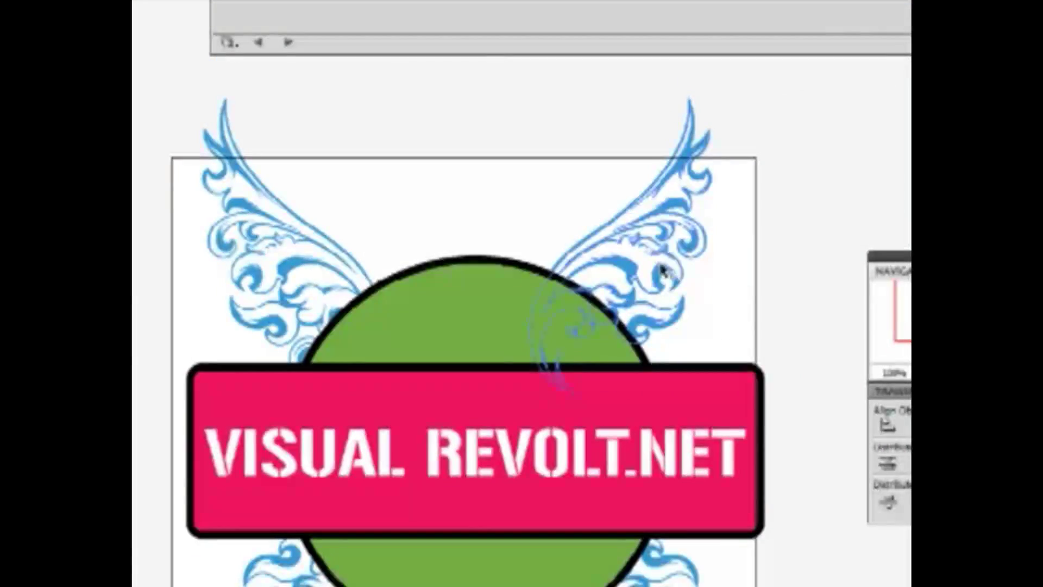
Step: Select the whole badge with its upper and lower wings, align the pieces to their horizontal center and deselect
{"action": "left_click_drag", "start_coordinate": [815, 313], "coordinate": [837, 304]}
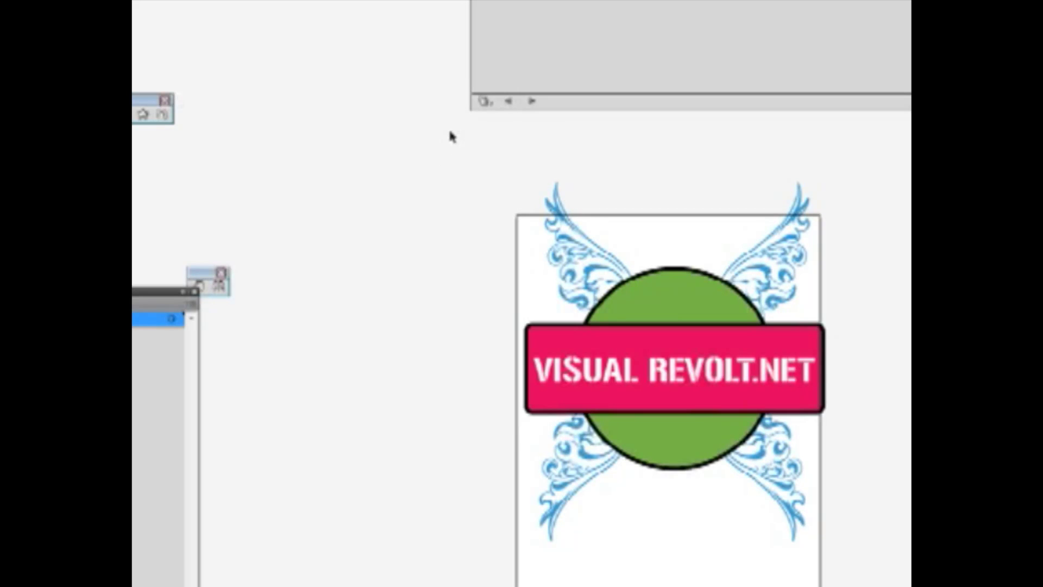
{"action": "left_click_drag", "start_coordinate": [433, 139], "coordinate": [821, 562]}
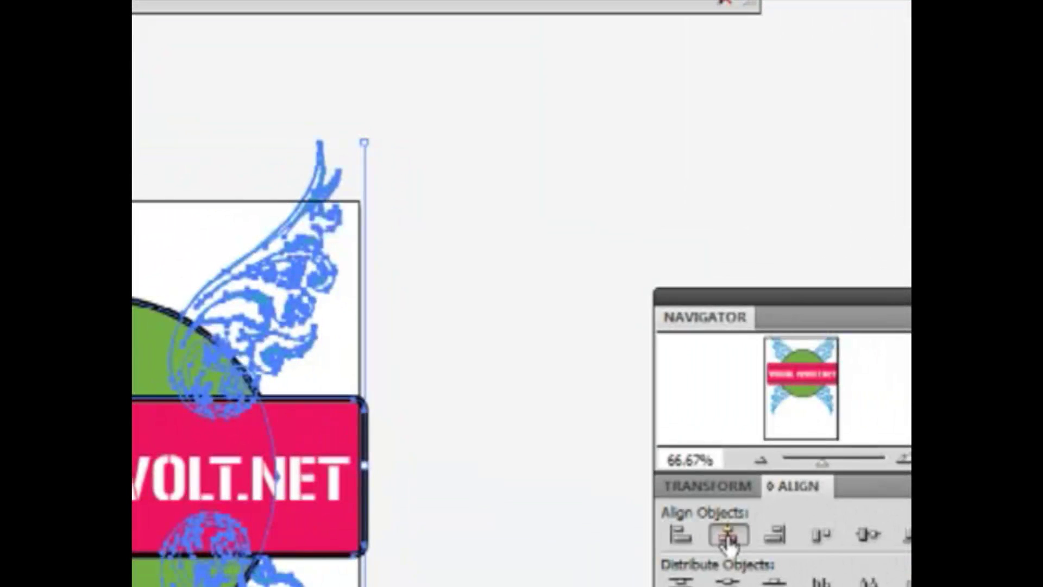
{"action": "left_click", "coordinate": [841, 482]}
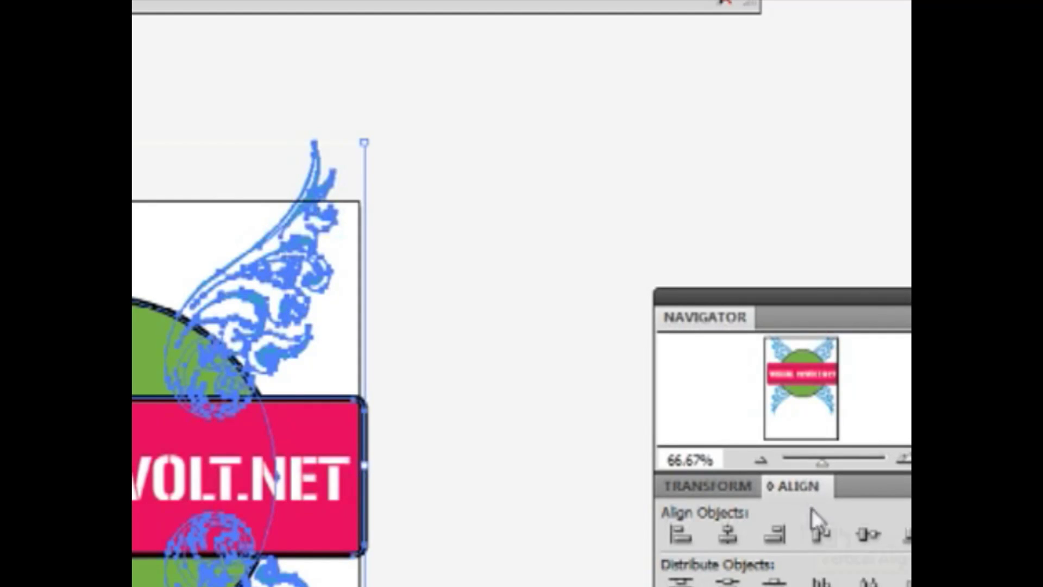
{"action": "left_click", "coordinate": [870, 537]}
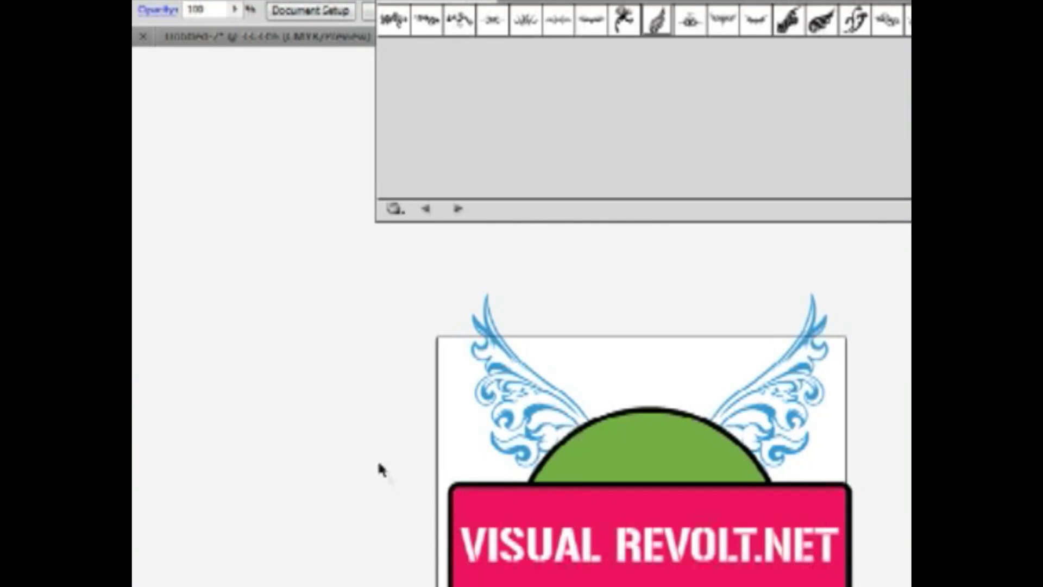
{"action": "left_click", "coordinate": [664, 558]}
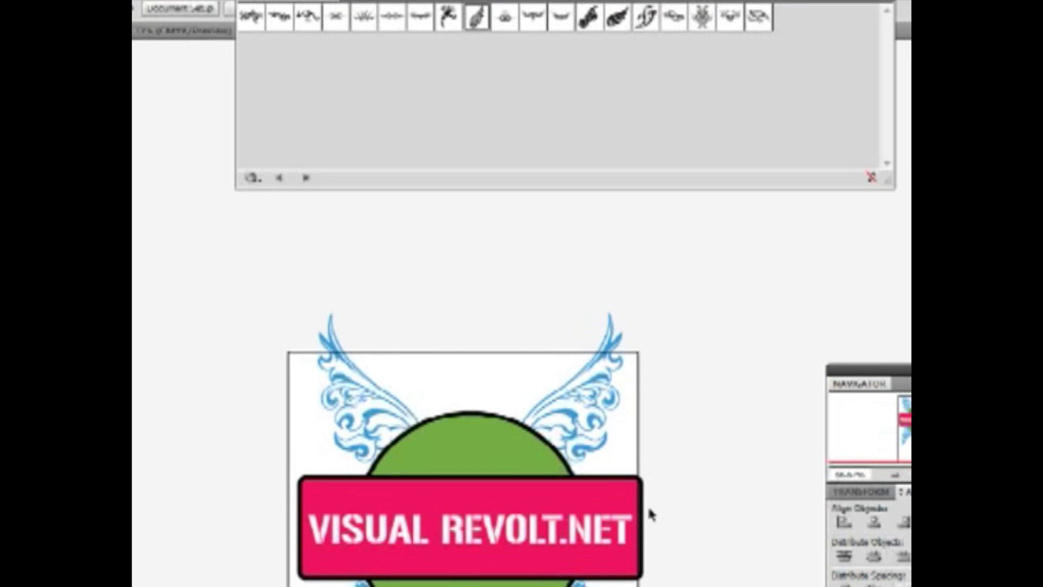
Step: Place the solid spread-wing symbol from the Florid Vector Pack over the banner's upper-right corner
{"action": "scroll", "coordinate": [651, 512], "scroll_direction": "up", "scroll_amount": 1}
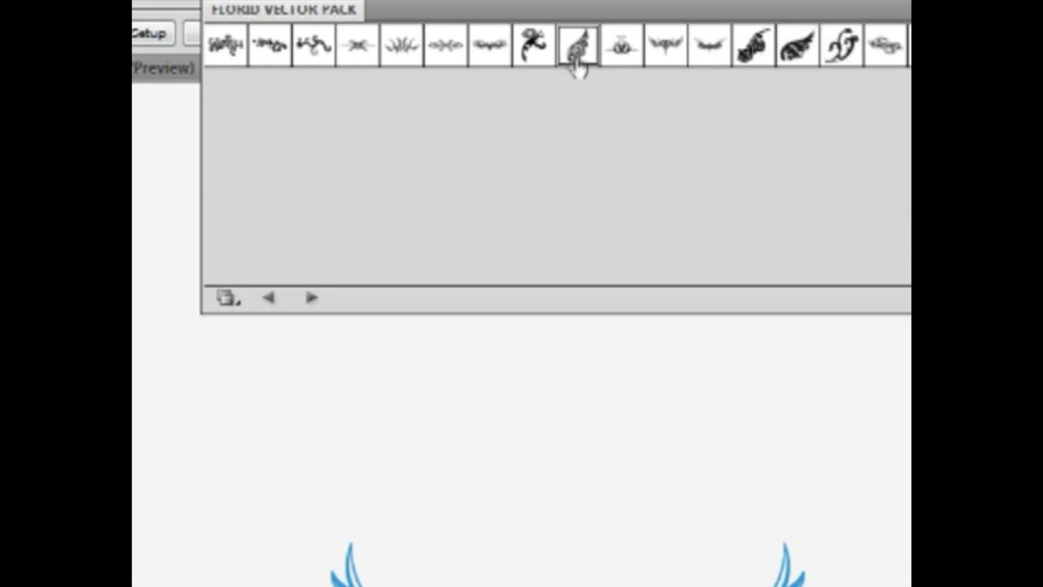
{"action": "left_click", "coordinate": [577, 55]}
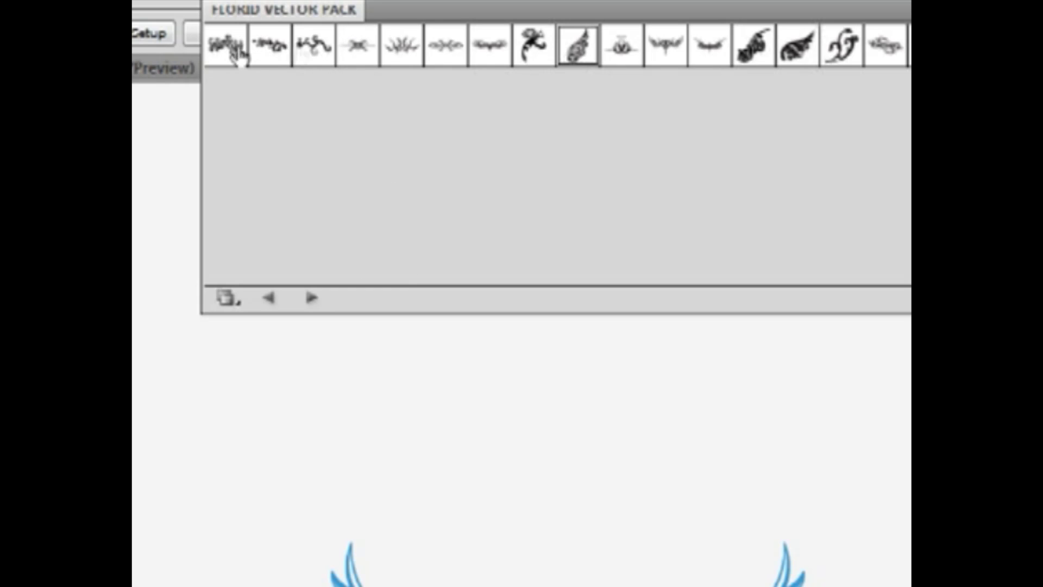
{"action": "left_click_drag", "start_coordinate": [798, 49], "coordinate": [624, 325]}
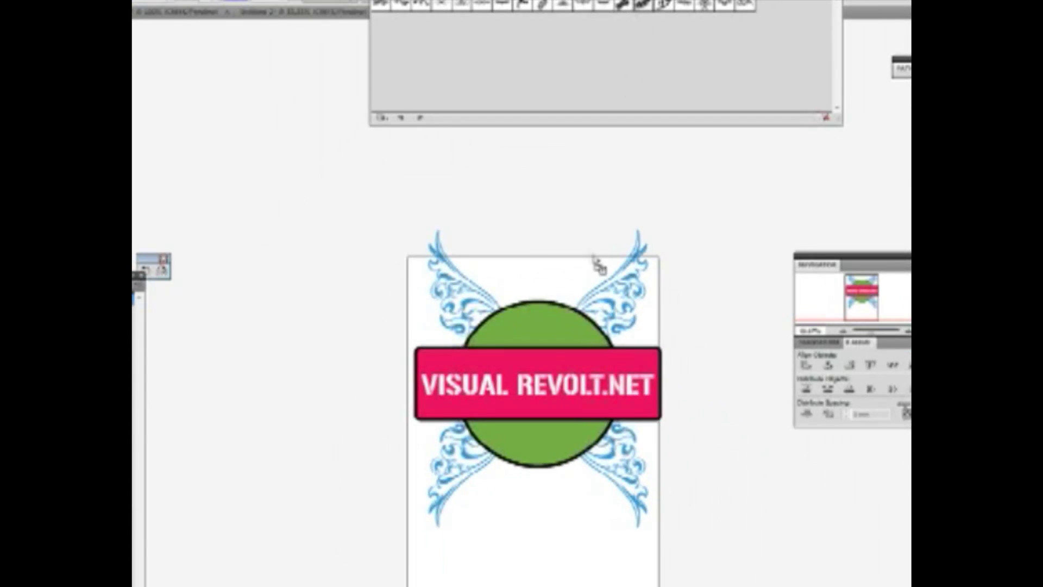
{"action": "left_click", "coordinate": [717, 200]}
{"action": "left_click", "coordinate": [703, 209]}
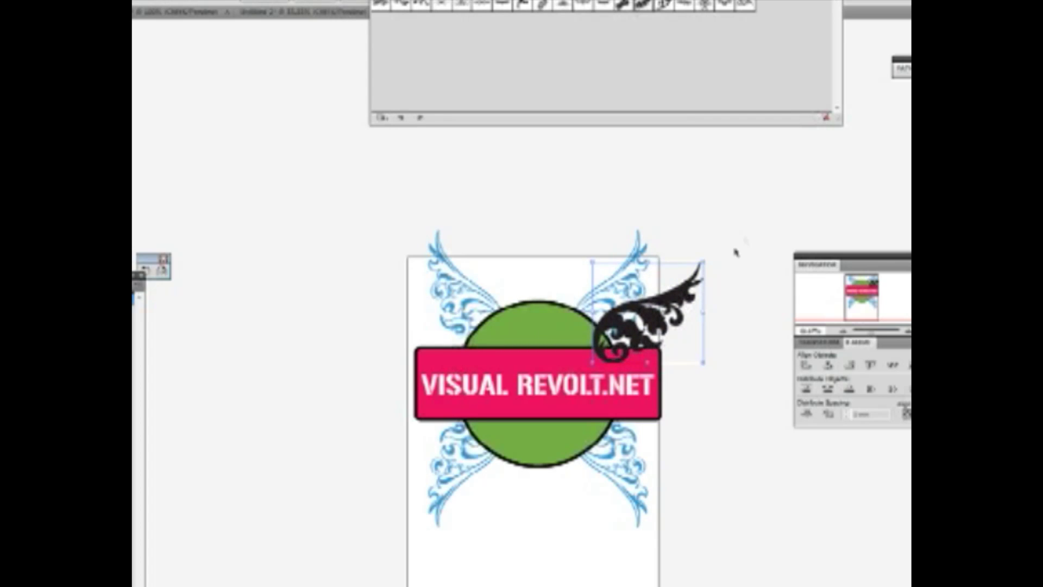
Step: Select the black wing symbol and expand its object and fill
{"action": "left_click", "coordinate": [693, 366]}
{"action": "left_click", "coordinate": [646, 320]}
{"action": "left_click", "coordinate": [720, 238]}
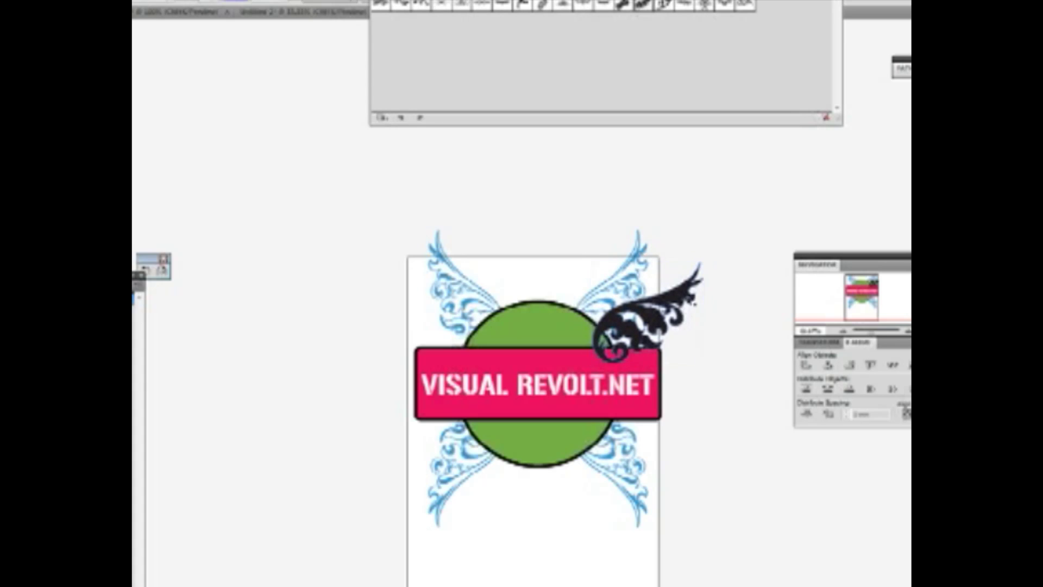
{"action": "left_click", "coordinate": [649, 320]}
{"action": "key", "text": "alt+o"}
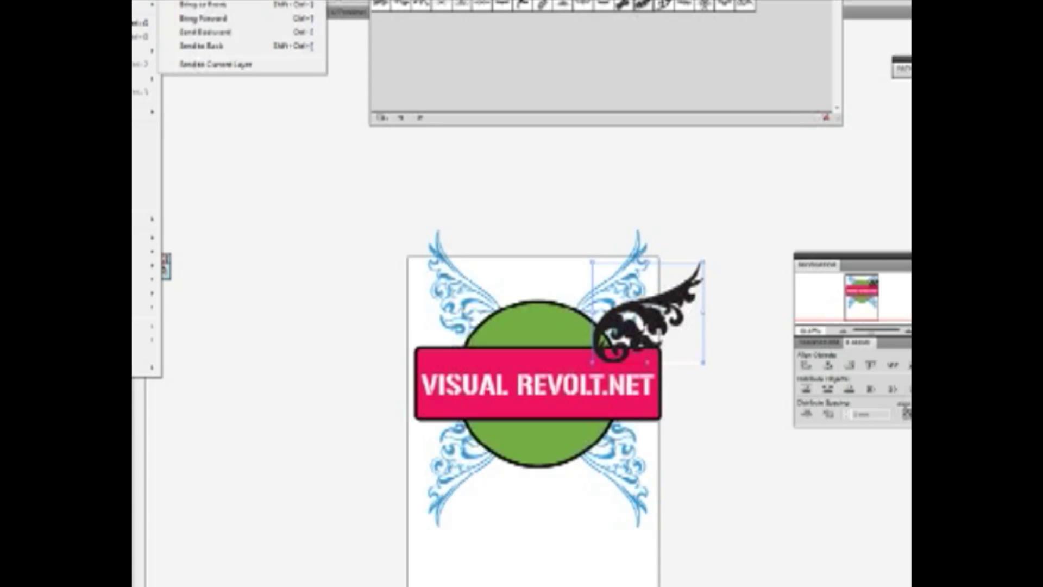
{"action": "left_click", "coordinate": [145, 131]}
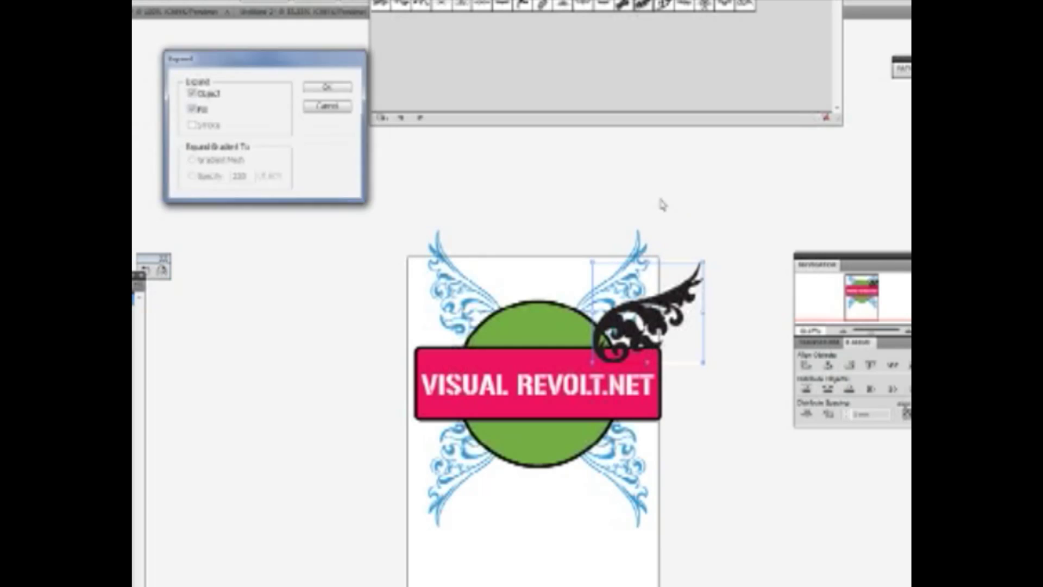
{"action": "left_click", "coordinate": [331, 90]}
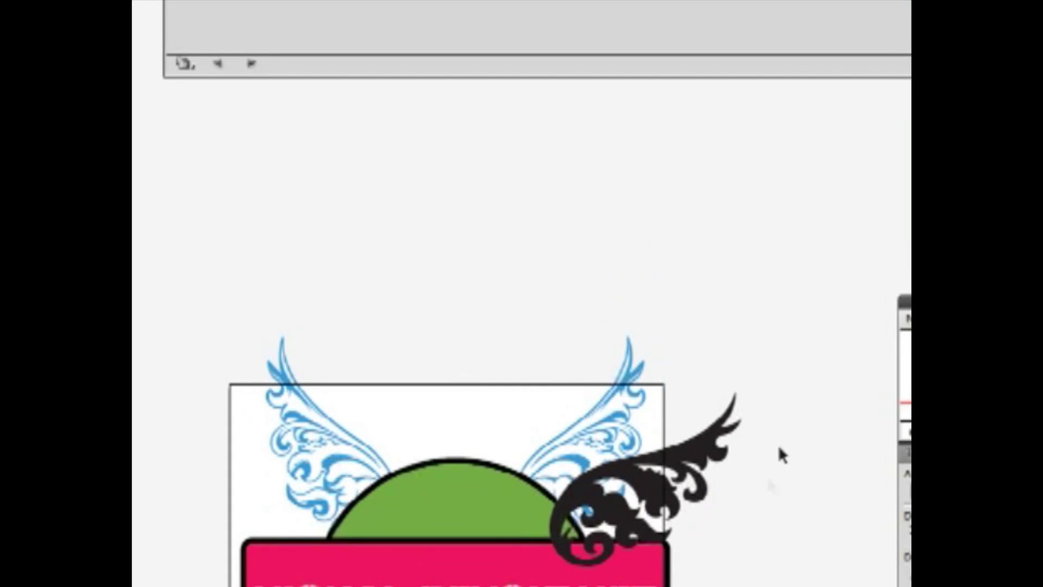
Step: Recolor the expanded black wing with the light blue of the existing wings and deselect it
{"action": "scroll", "coordinate": [763, 497], "scroll_direction": "down", "scroll_amount": 1}
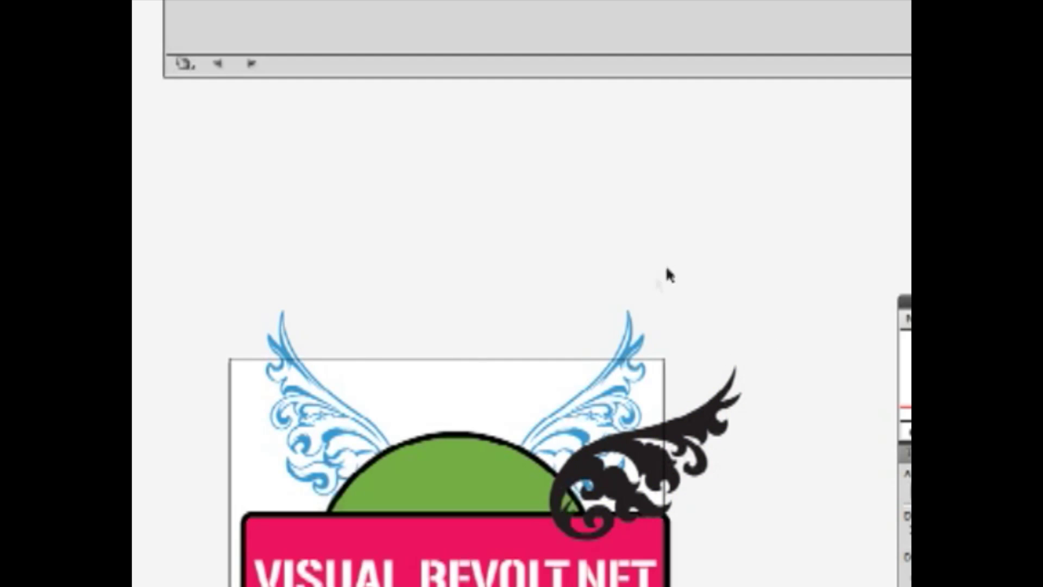
{"action": "scroll", "coordinate": [661, 220], "scroll_direction": "down", "scroll_amount": 2}
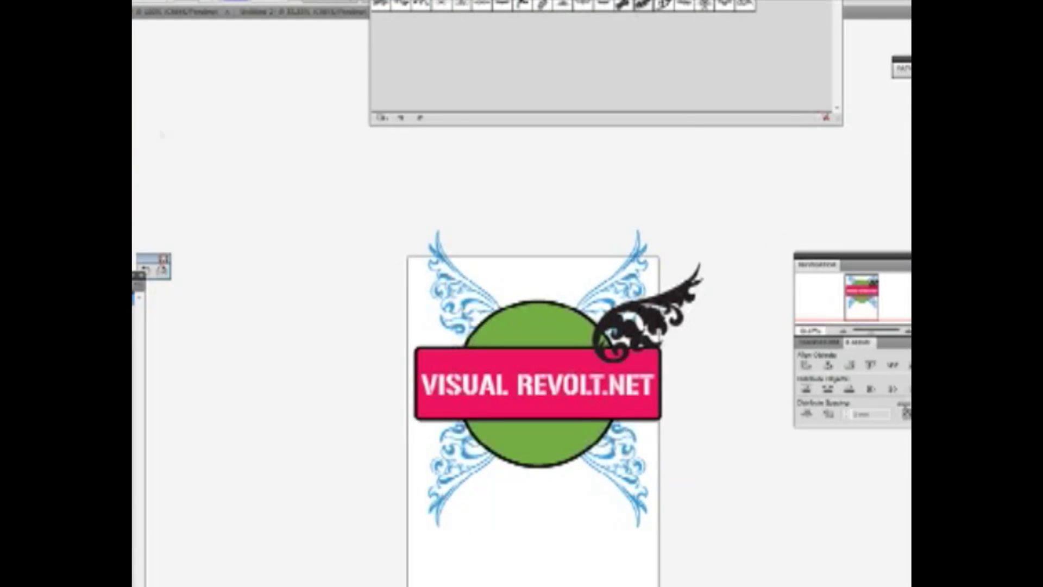
{"action": "left_click", "coordinate": [698, 288]}
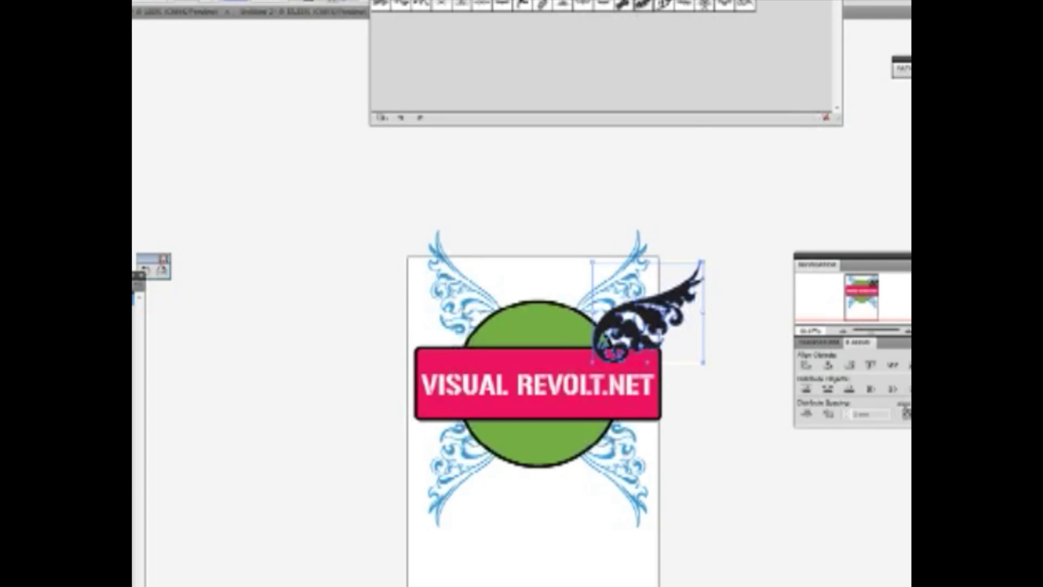
{"action": "key", "text": "r"}
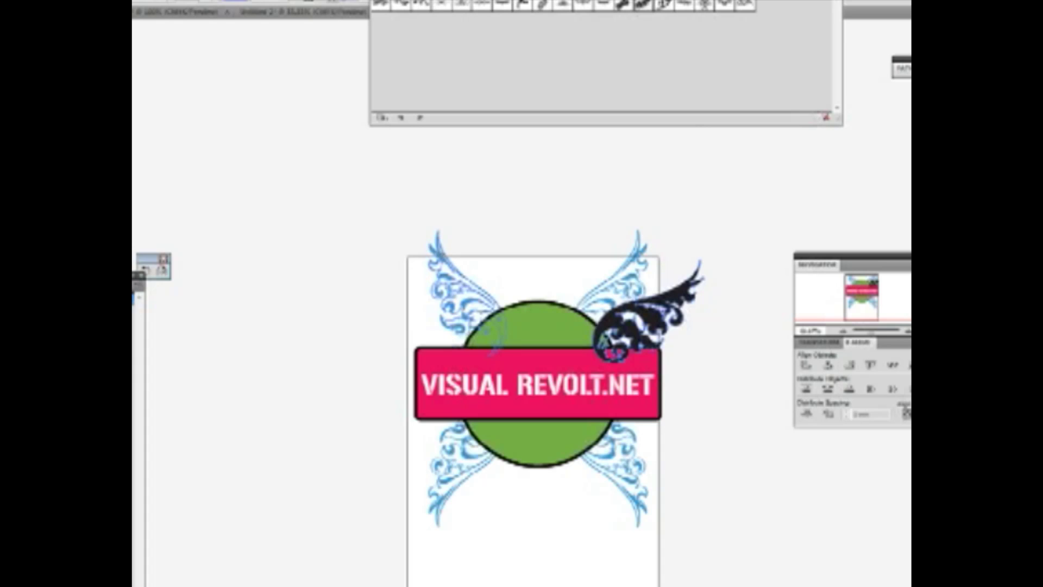
{"action": "left_click", "coordinate": [606, 342]}
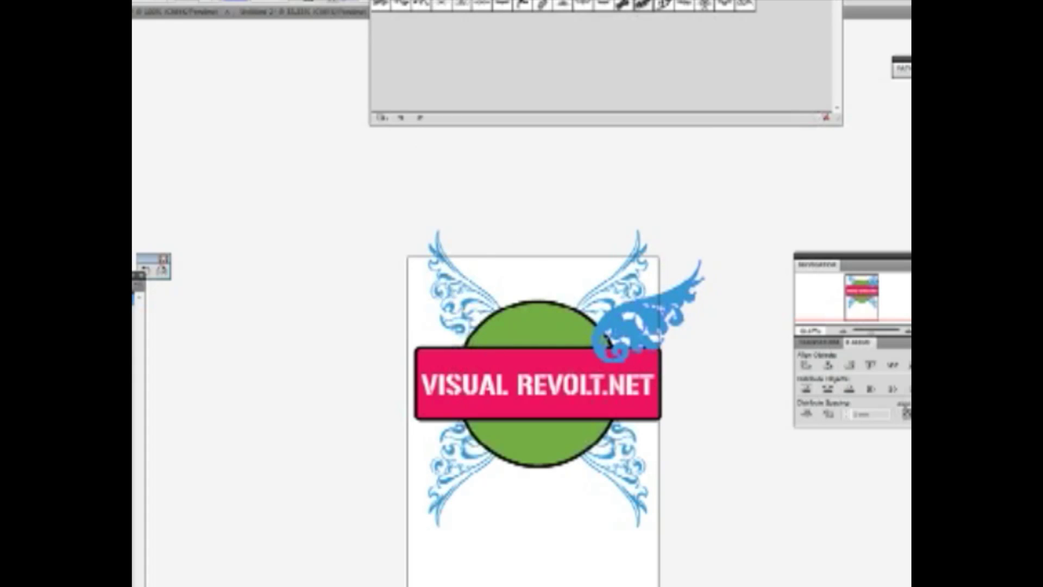
{"action": "key", "text": "v"}
{"action": "left_click", "coordinate": [257, 99]}
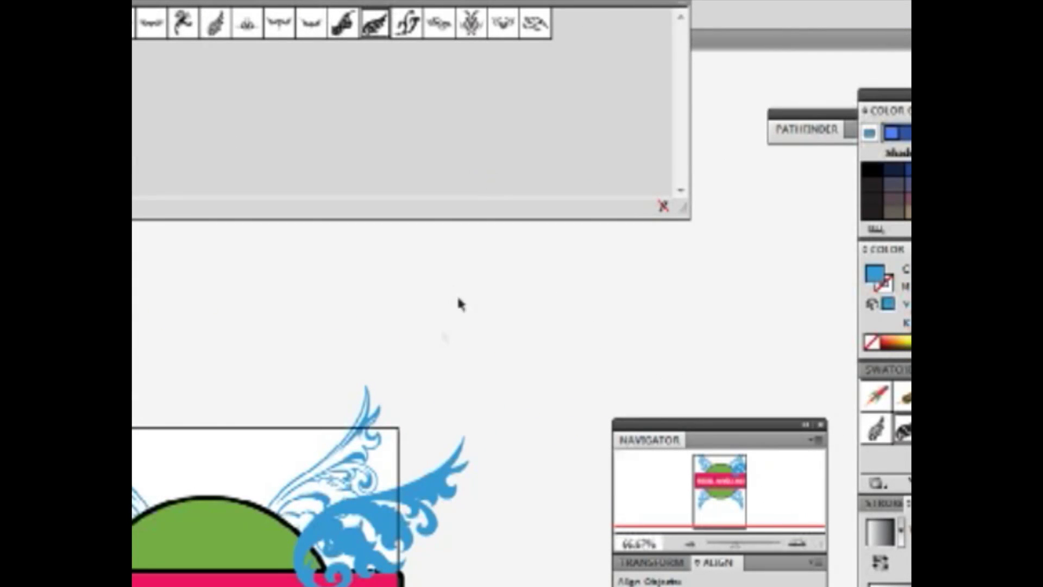
Step: Nudge the solid blue wing slightly left over the circle's edge and keep it selected
{"action": "mouse_move", "coordinate": [393, 522]}
{"action": "left_mouse_down"}
{"action": "mouse_move", "coordinate": [408, 483]}
{"action": "mouse_move", "coordinate": [390, 519]}
{"action": "left_mouse_up"}
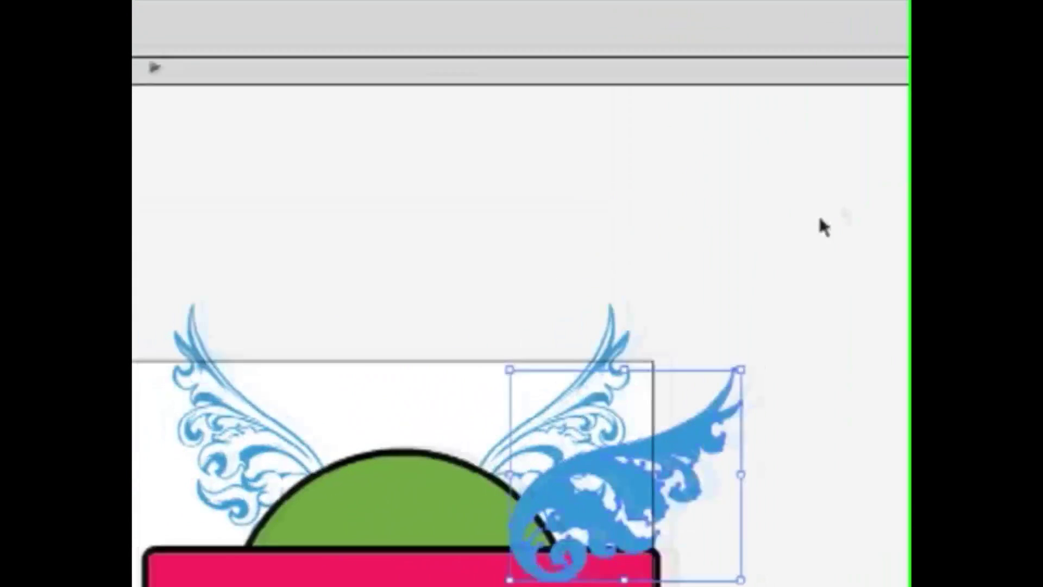
{"action": "left_click", "coordinate": [820, 220]}
{"action": "left_click", "coordinate": [632, 504]}
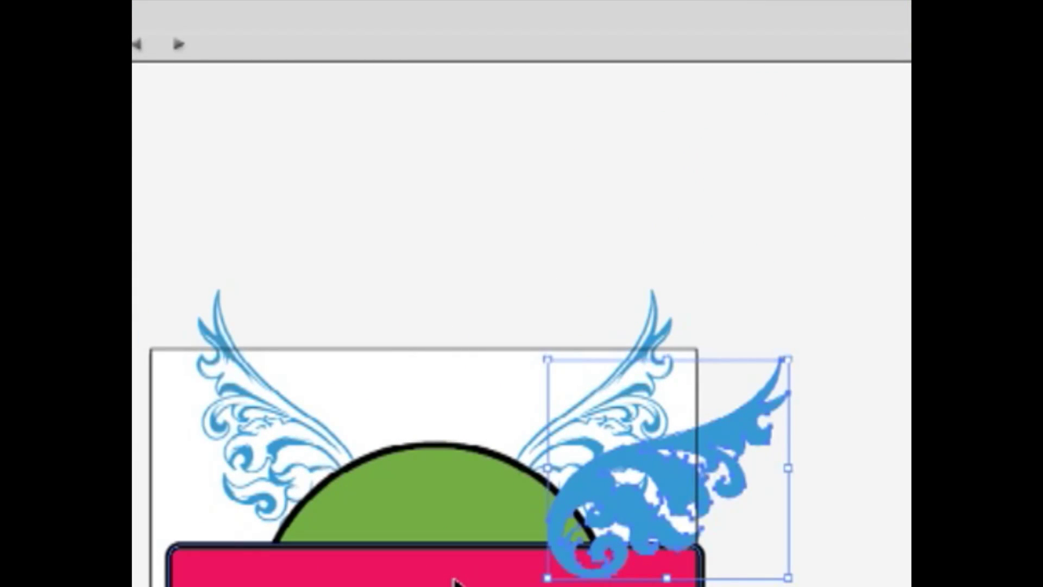
{"action": "key", "text": "a"}
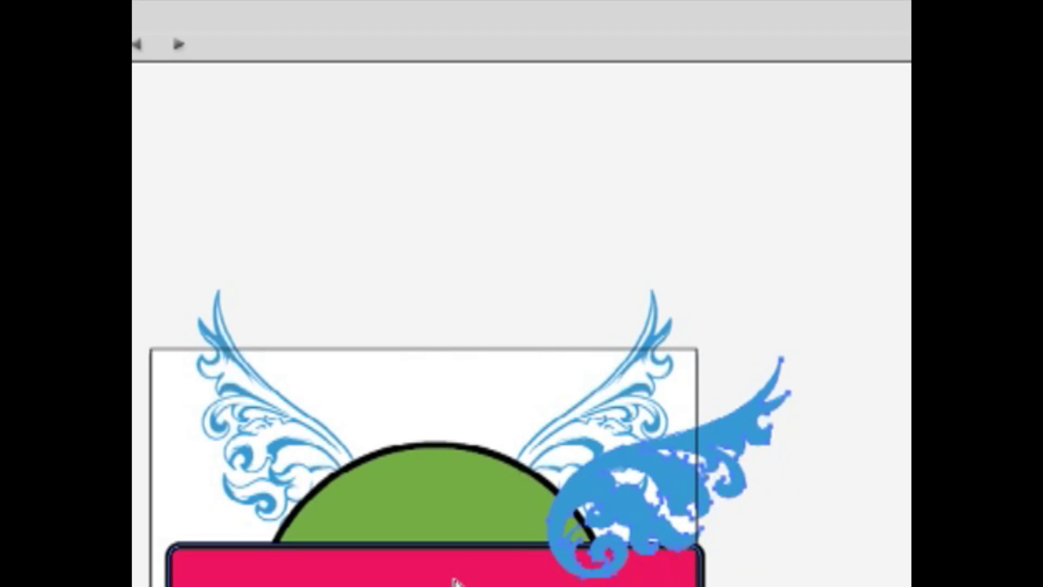
{"action": "key", "text": "v"}
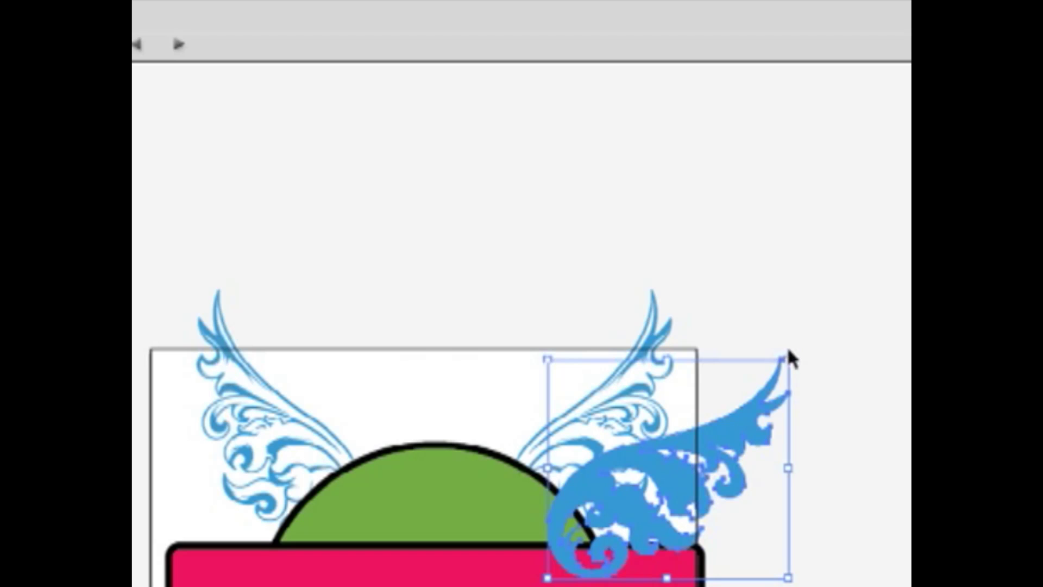
{"action": "left_click_drag", "start_coordinate": [781, 348], "coordinate": [550, 356]}
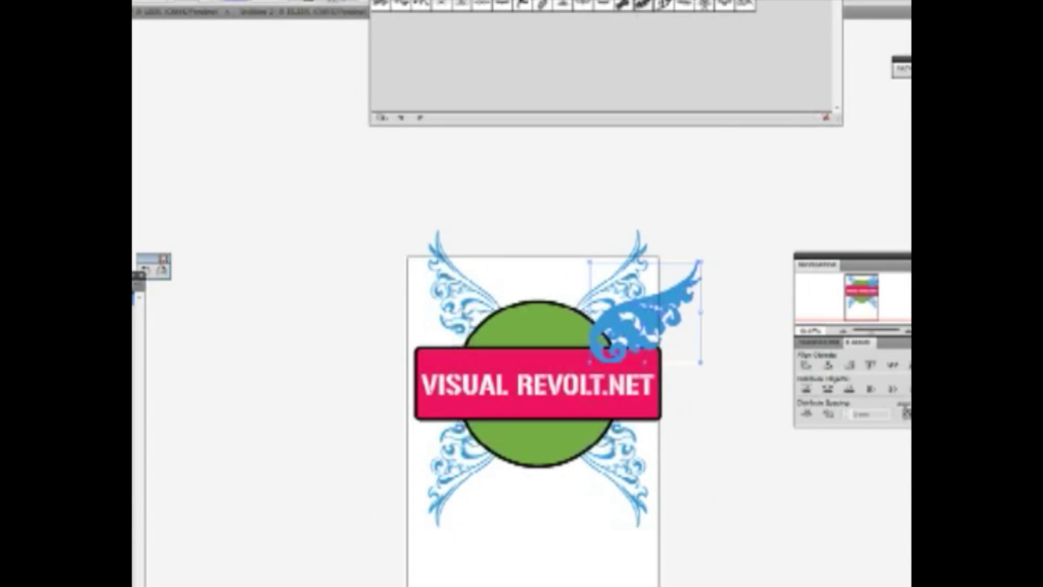
Step: Place a mirrored copy of the solid blue wing on the badge's left side and align the pair by their bottom edges
{"action": "left_click", "coordinate": [162, 270]}
{"action": "left_click_drag", "start_coordinate": [676, 278], "coordinate": [626, 264]}
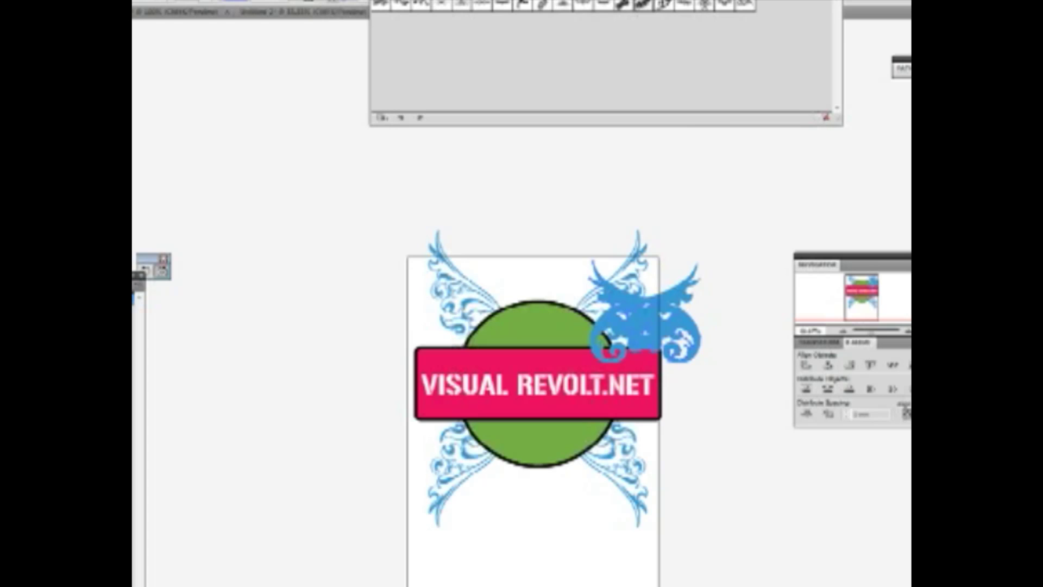
{"action": "left_click_drag", "start_coordinate": [644, 298], "coordinate": [440, 308]}
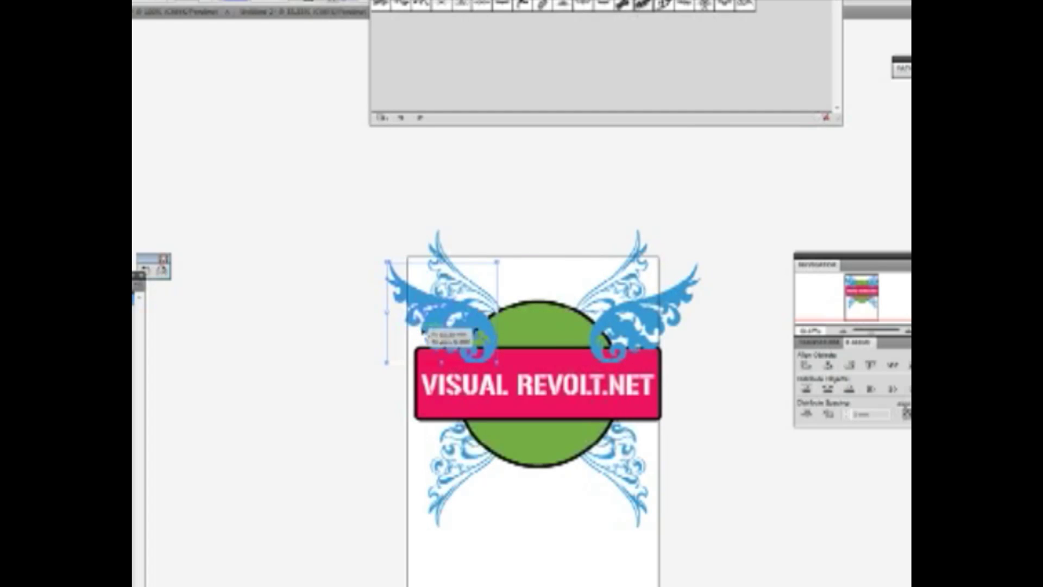
{"action": "left_click_drag", "start_coordinate": [435, 324], "coordinate": [429, 329]}
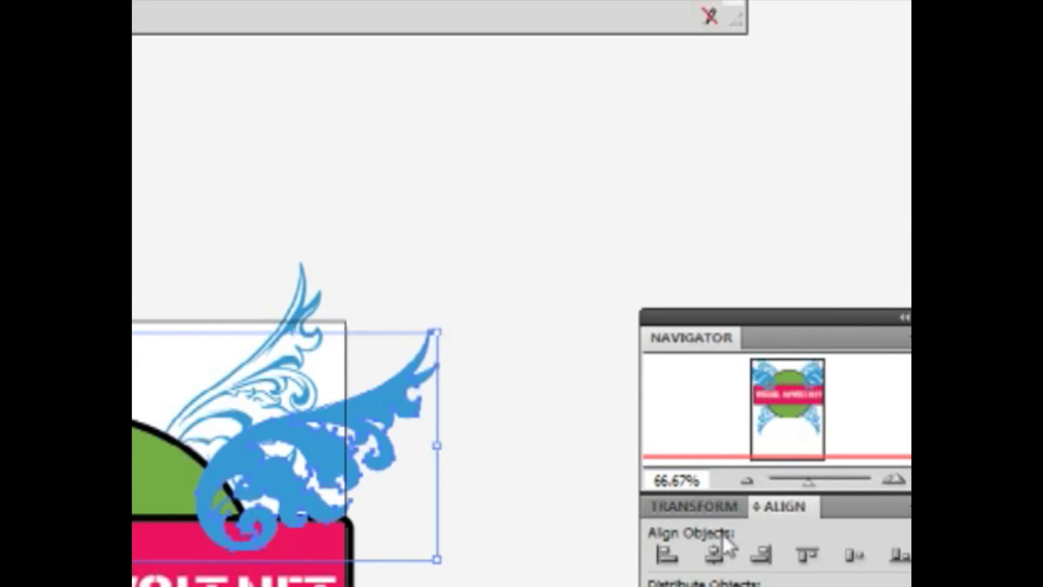
{"action": "left_click", "coordinate": [898, 555]}
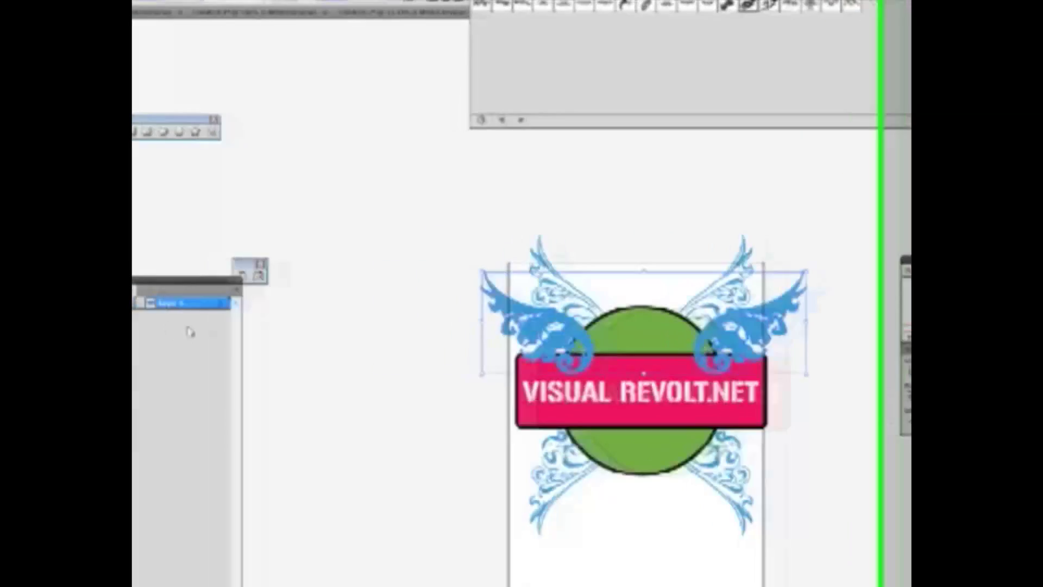
Step: Clear the selection and delete the lower solid blue wing at the banner's upper-right corner
{"action": "key", "text": "ctrl+shift+a"}
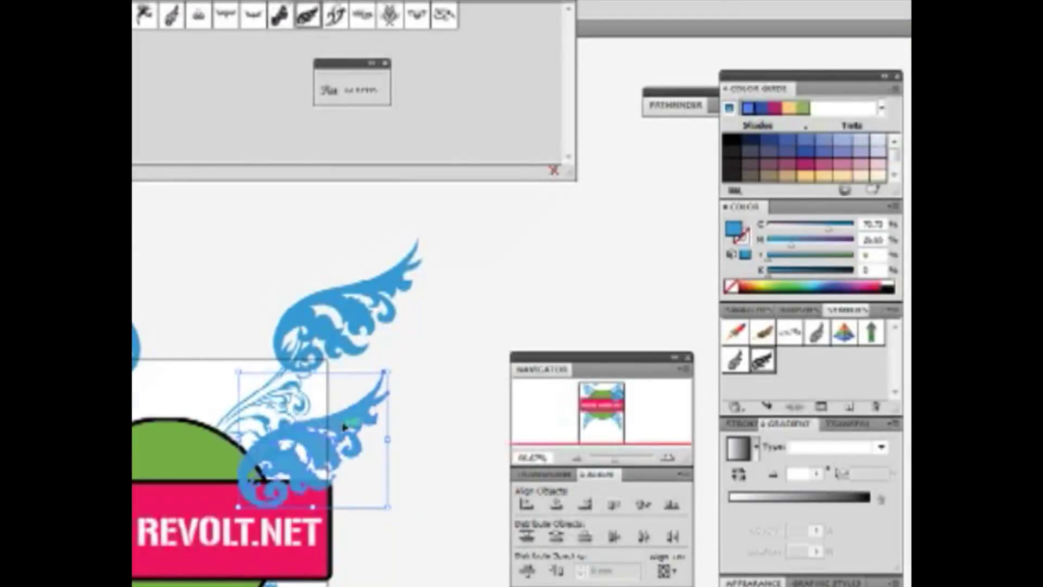
{"action": "key", "text": "Delete"}
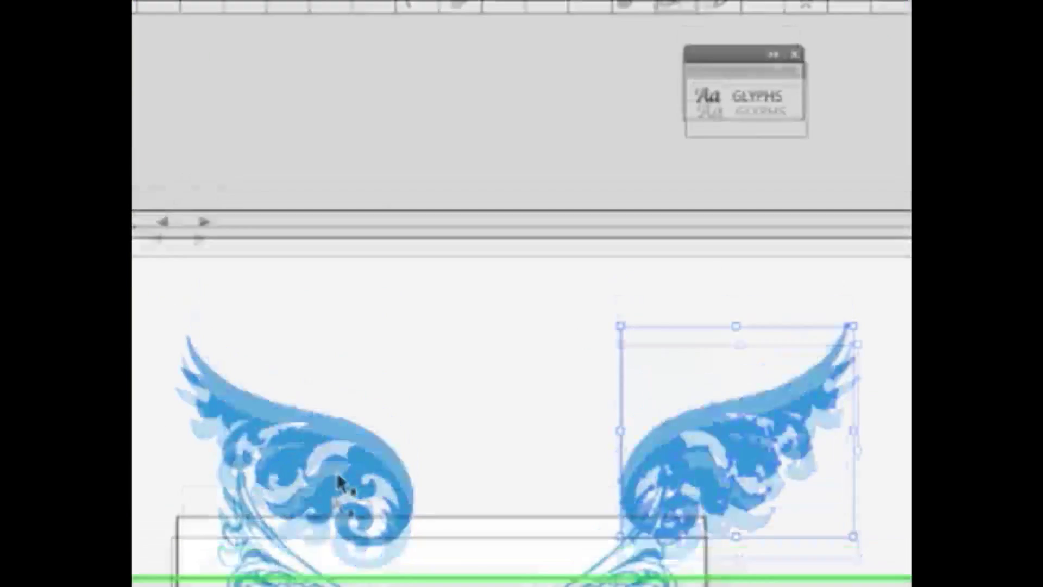
Step: Select both solid blue wings above the badge and align them by their bottom edges
{"action": "left_click", "coordinate": [362, 538]}
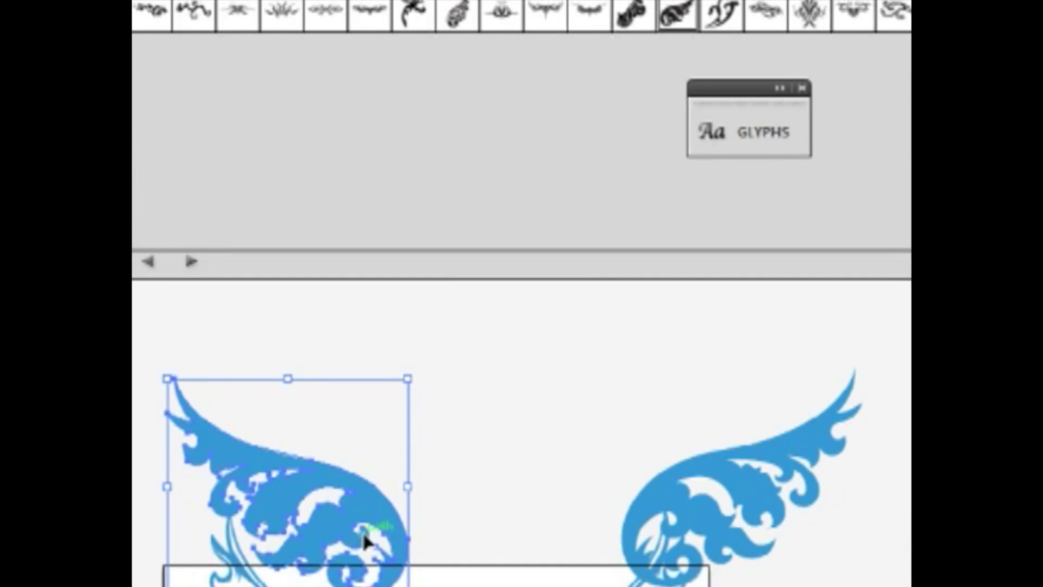
{"action": "left_click", "coordinate": [710, 466], "text": "shift"}
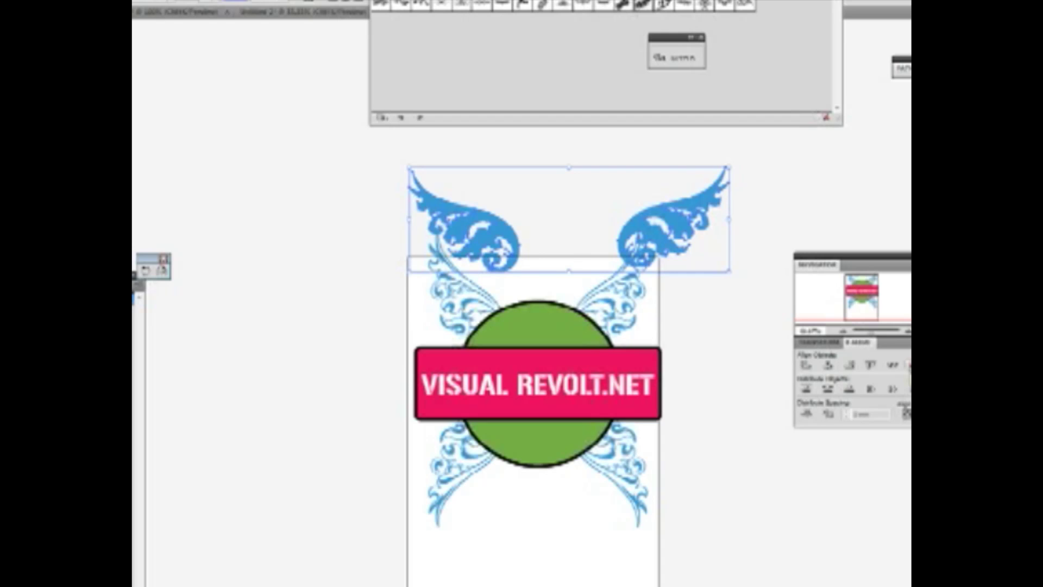
{"action": "left_click", "coordinate": [908, 366]}
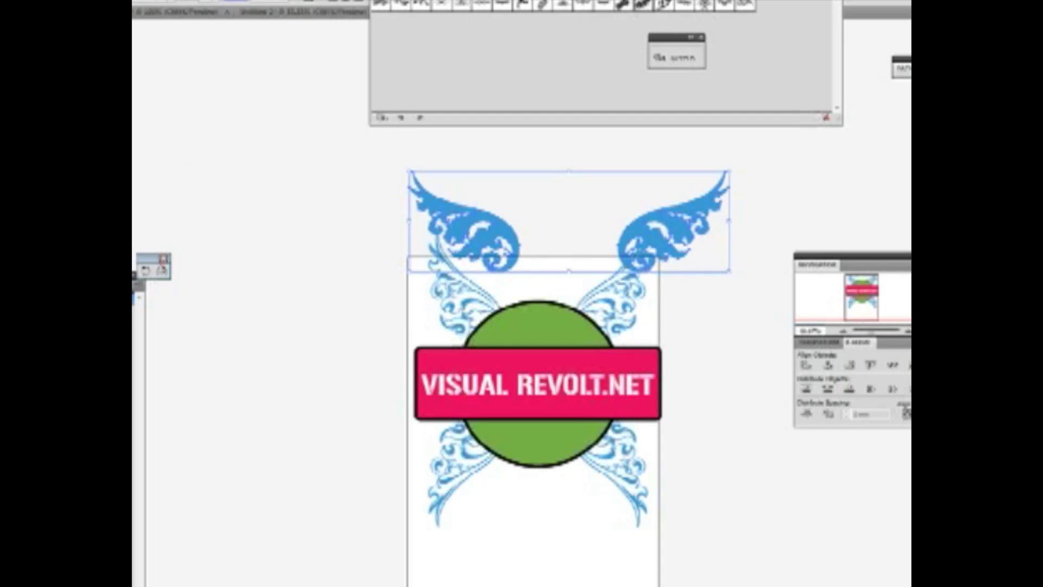
{"action": "left_click", "coordinate": [133, 1]}
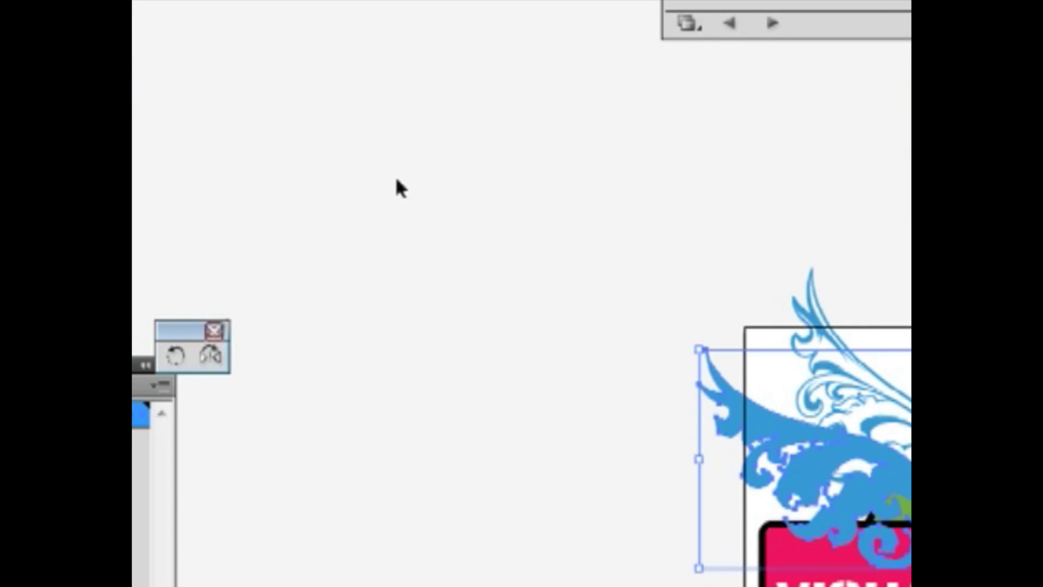
Step: Place the solid wing pair over the banner's upper corners and nudge it slightly left to straddle the green circle
{"action": "left_click", "coordinate": [396, 186]}
{"action": "left_click_drag", "start_coordinate": [822, 467], "coordinate": [813, 468]}
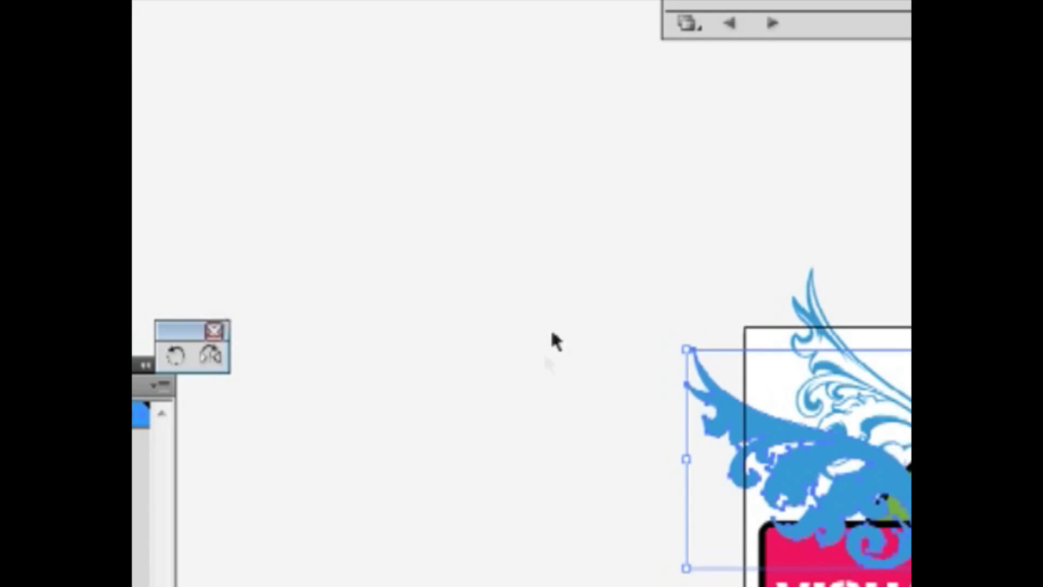
{"action": "scroll", "coordinate": [550, 340], "scroll_direction": "down", "scroll_amount": 3}
{"action": "scroll", "coordinate": [510, 387], "scroll_direction": "up", "scroll_amount": 1}
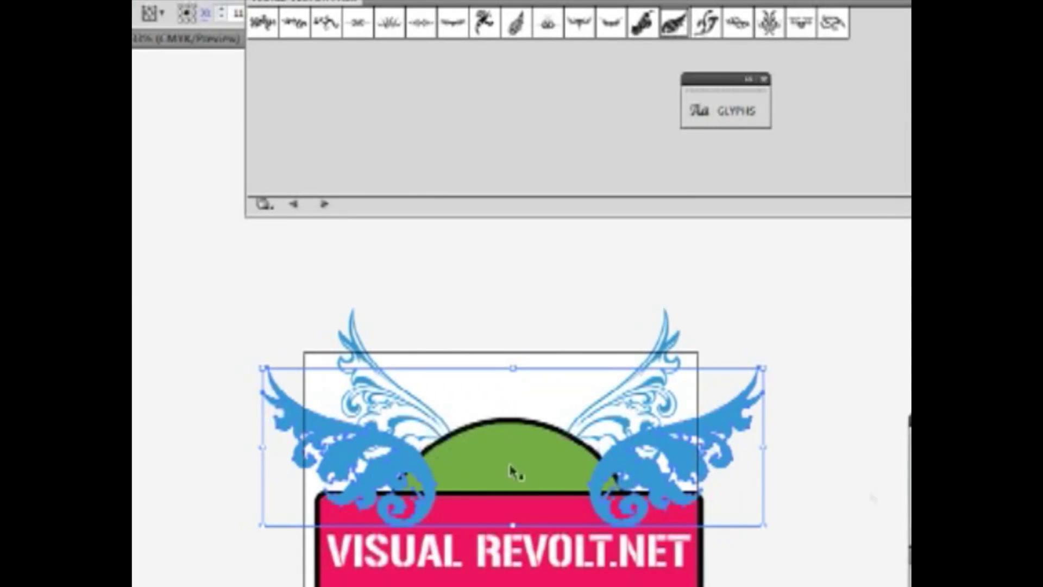
{"action": "left_click", "coordinate": [872, 232]}
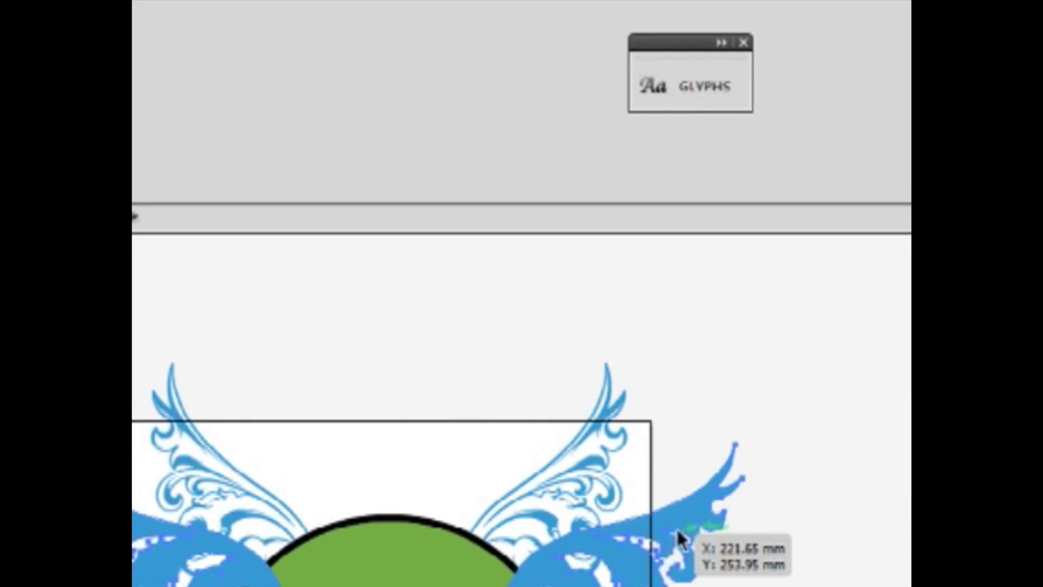
{"action": "left_click", "coordinate": [688, 512]}
{"action": "left_click", "coordinate": [871, 376]}
{"action": "left_click", "coordinate": [735, 503]}
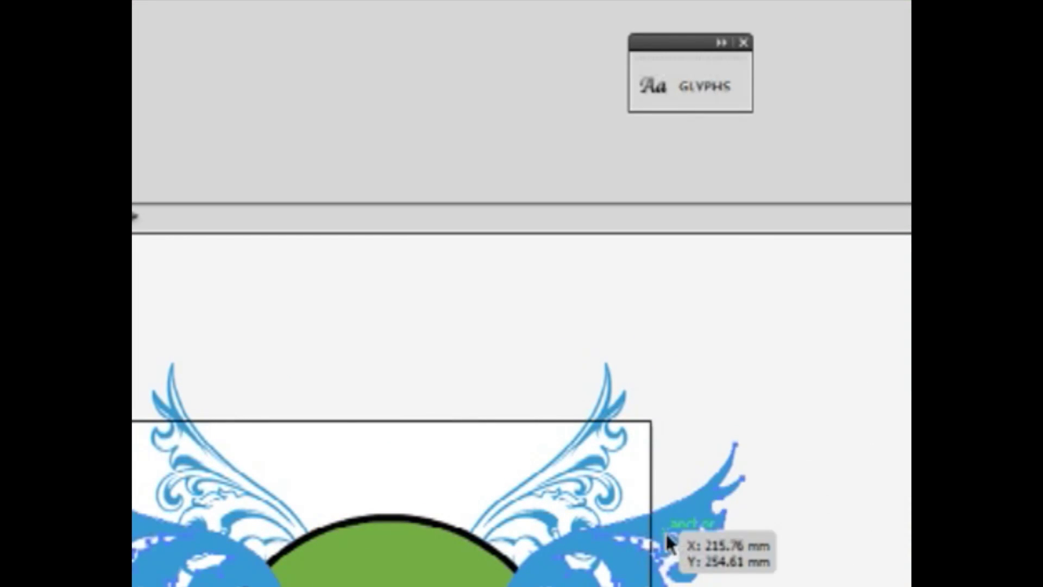
{"action": "key", "text": "a"}
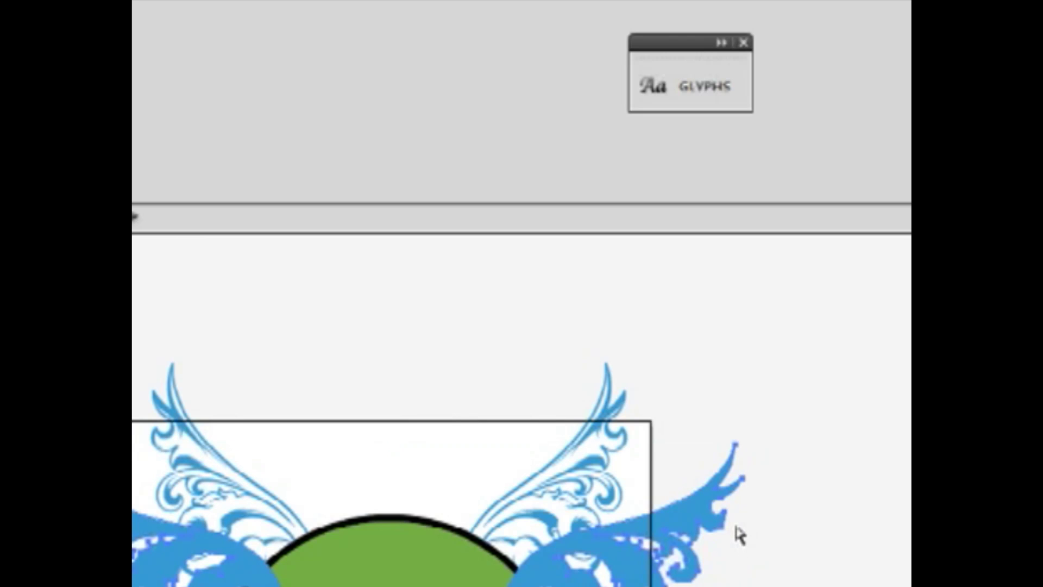
{"action": "left_click", "coordinate": [737, 532]}
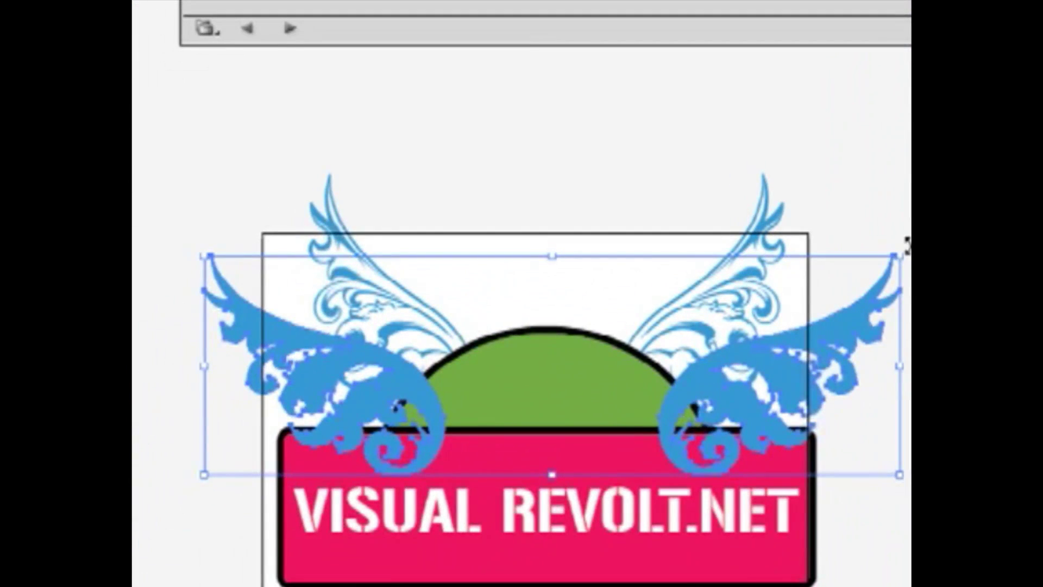
Step: Place a copy of the solid wing pair, rotated 180°, at the banner's lower corners and center-align both pairs horizontally
{"action": "left_click_drag", "start_coordinate": [906, 246], "coordinate": [352, 530]}
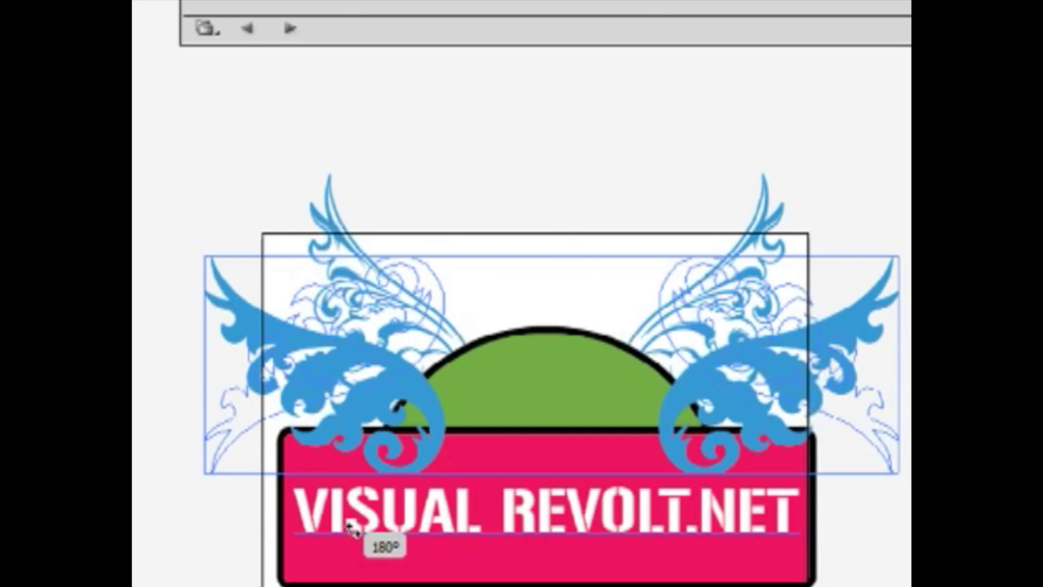
{"action": "left_click_drag", "start_coordinate": [350, 527], "coordinate": [350, 476]}
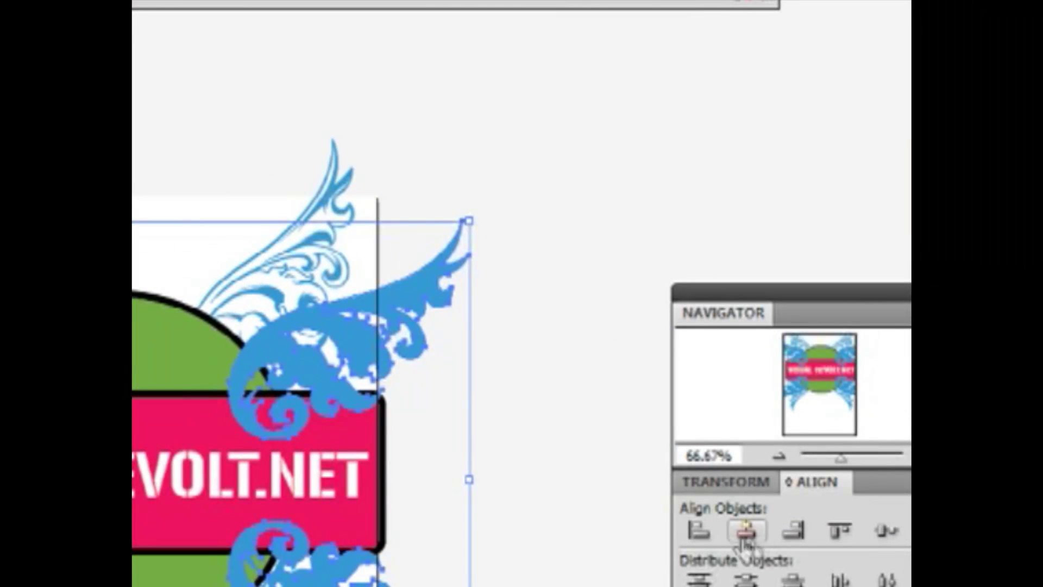
{"action": "left_click", "coordinate": [751, 535]}
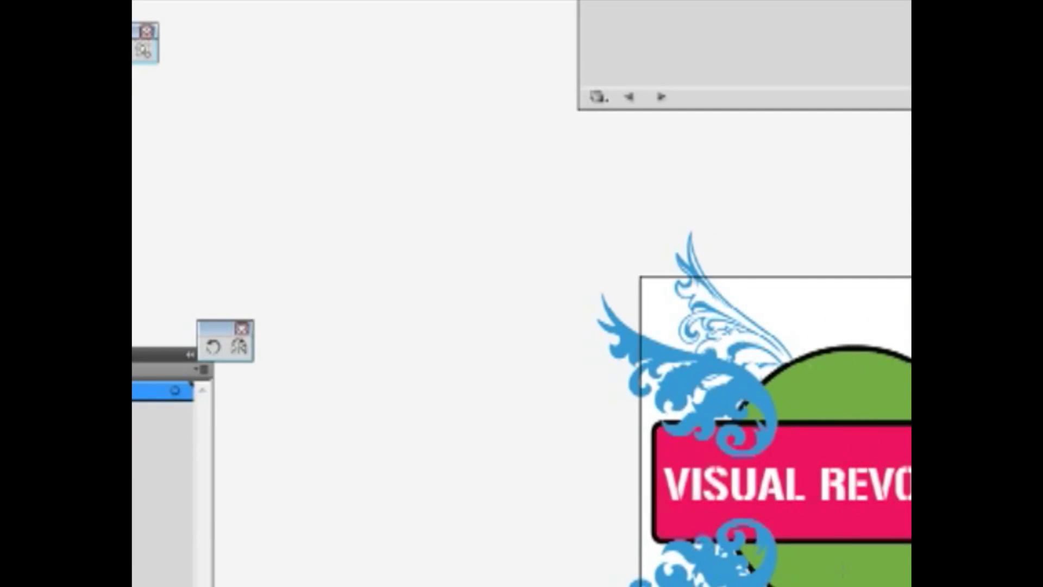
Step: Draw a blue five-pointed star above the badge and move it down onto the green circle's upper edge
{"action": "left_click_drag", "start_coordinate": [846, 268], "coordinate": [875, 328]}
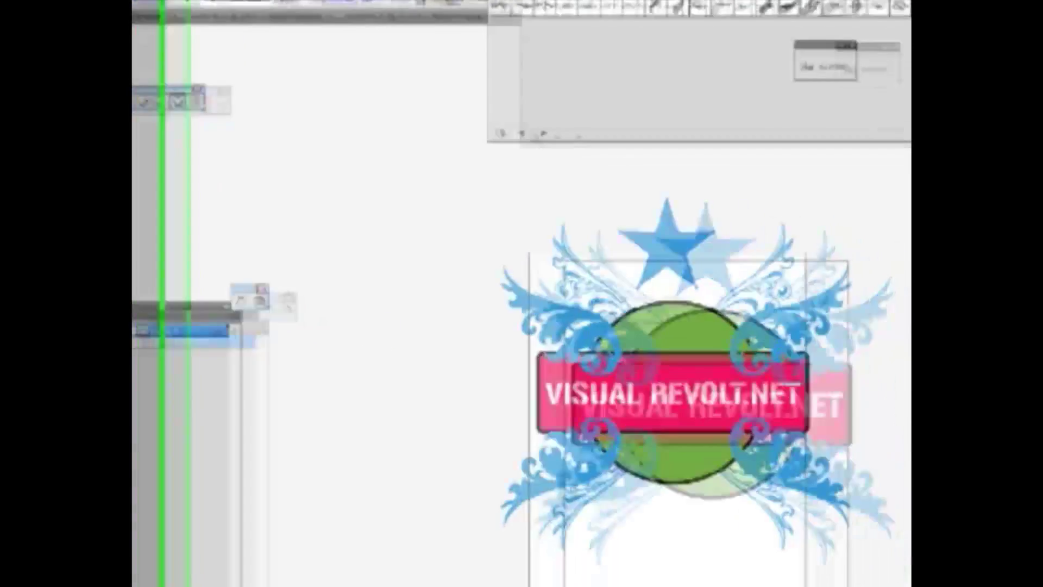
{"action": "key", "text": "v"}
{"action": "left_click", "coordinate": [605, 170]}
{"action": "left_click_drag", "start_coordinate": [845, 276], "coordinate": [857, 283]}
{"action": "left_click_drag", "start_coordinate": [546, 222], "coordinate": [548, 254]}
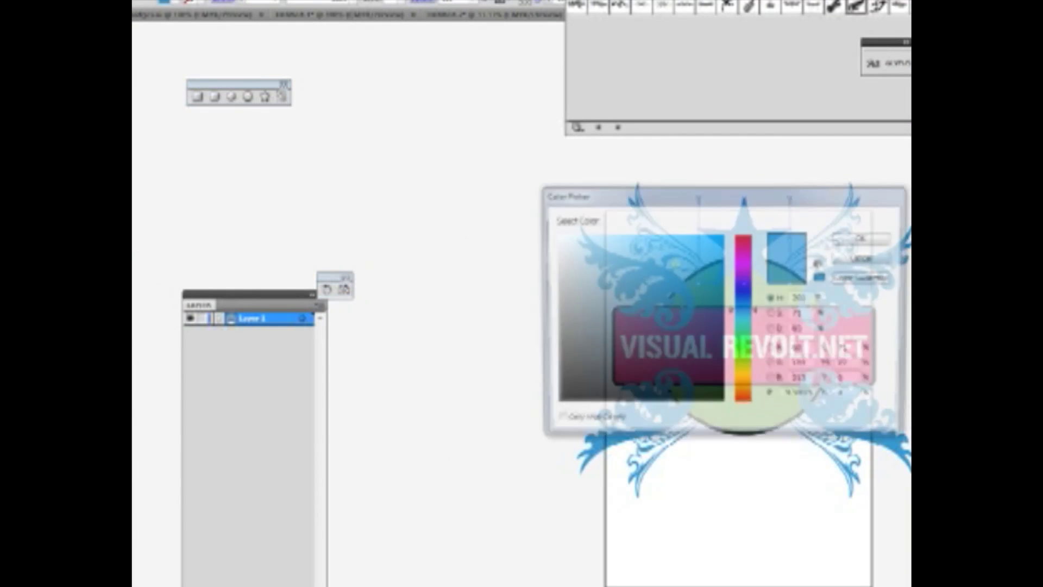
Step: Choose a bright red, RGB 224, 25, 25, as the star's fill color
{"action": "left_click", "coordinate": [752, 377]}
{"action": "left_click_drag", "start_coordinate": [752, 377], "coordinate": [748, 386]}
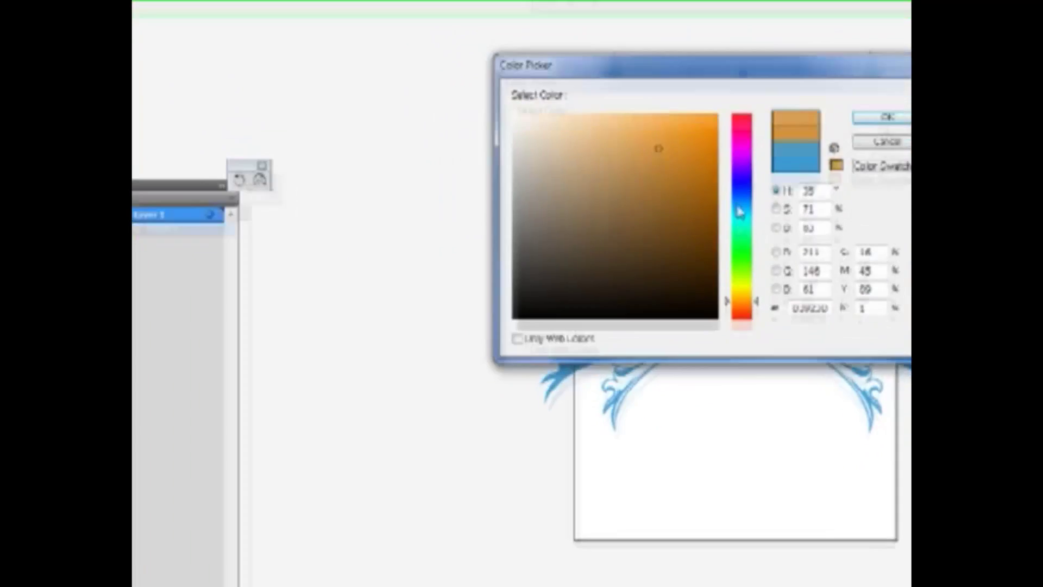
{"action": "left_click_drag", "start_coordinate": [744, 400], "coordinate": [744, 288]}
{"action": "left_click_drag", "start_coordinate": [723, 130], "coordinate": [727, 301]}
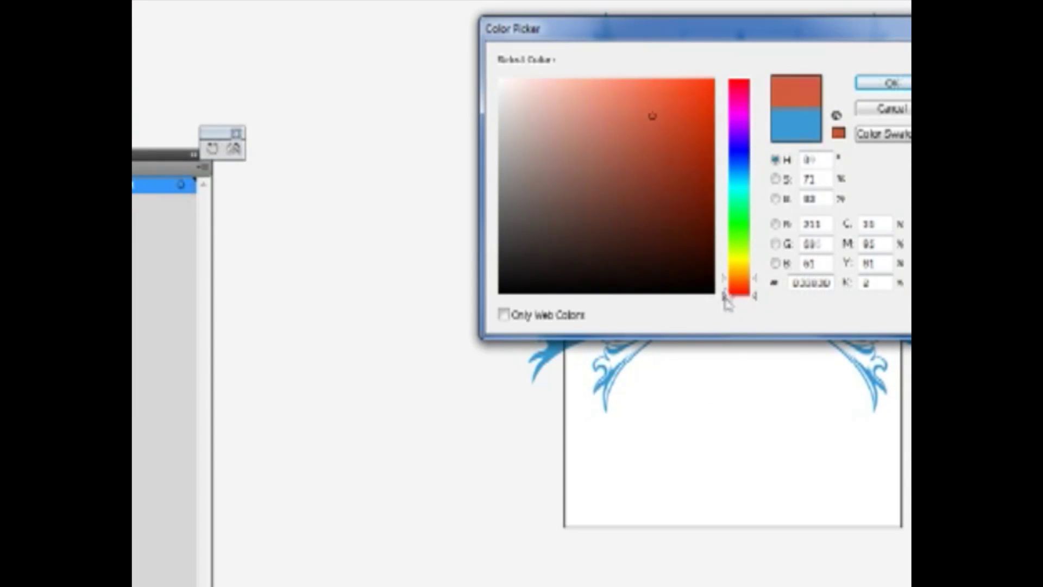
{"action": "mouse_move", "coordinate": [592, 233]}
{"action": "left_mouse_down"}
{"action": "mouse_move", "coordinate": [685, 135]}
{"action": "mouse_move", "coordinate": [691, 104]}
{"action": "left_mouse_up"}
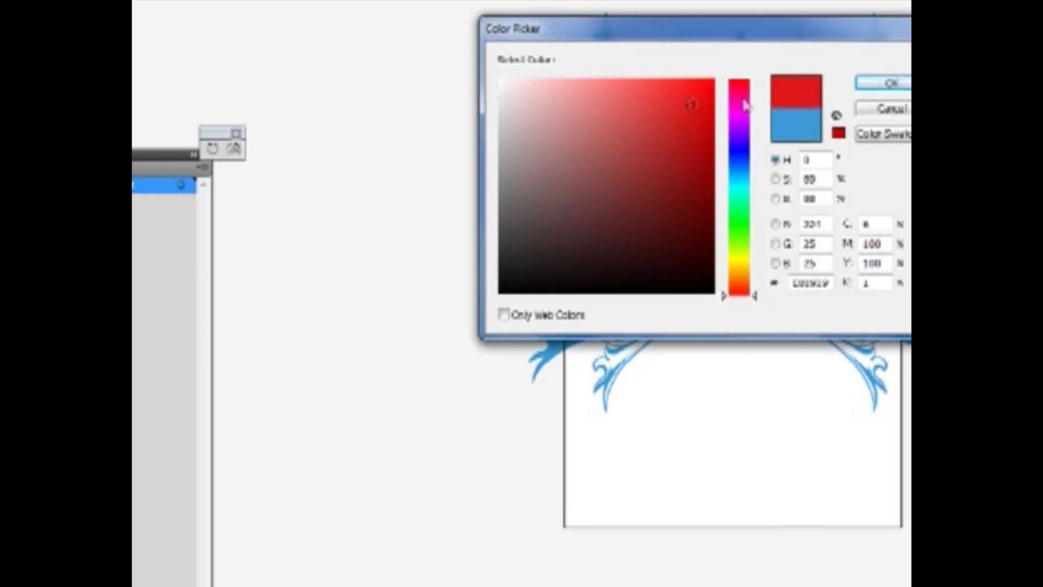